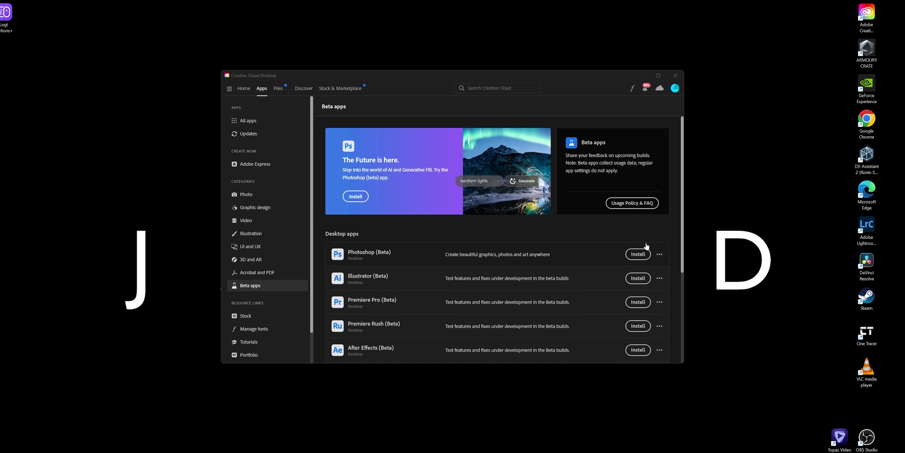
Step: Install Photoshop (Beta) from the Beta apps list in Creative Cloud Desktop
{"action": "left_click", "coordinate": [643, 254]}
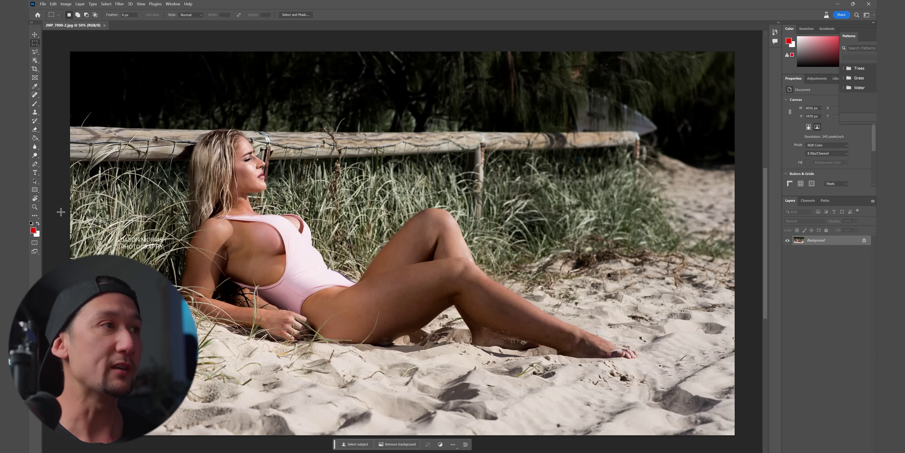
Step: Crop-extend the beach photo's canvas right and downward to about 10420 × 5787 px
{"action": "left_click", "coordinate": [35, 207]}
{"action": "left_click_drag", "start_coordinate": [531, 284], "coordinate": [499, 284]}
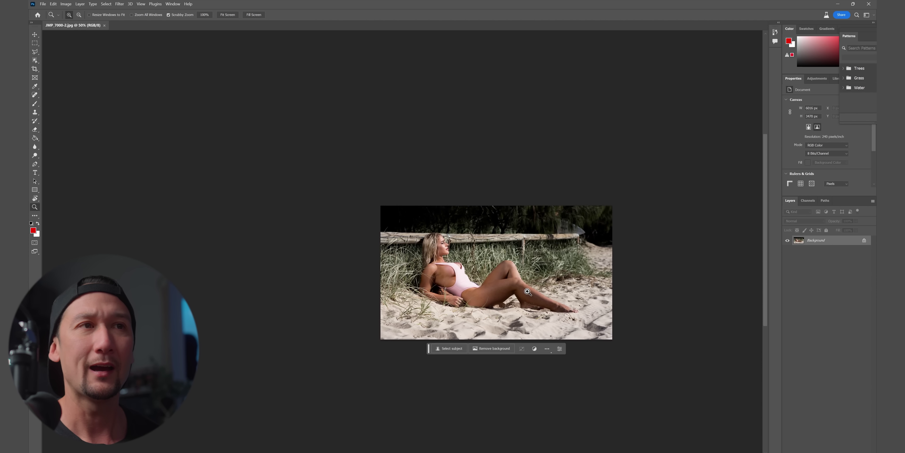
{"action": "left_click_drag", "start_coordinate": [568, 276], "coordinate": [439, 246]}
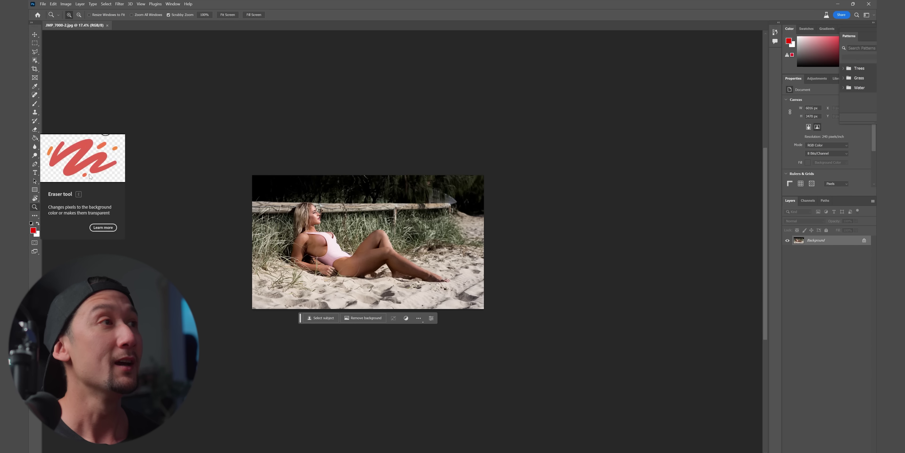
{"action": "left_click", "coordinate": [37, 70]}
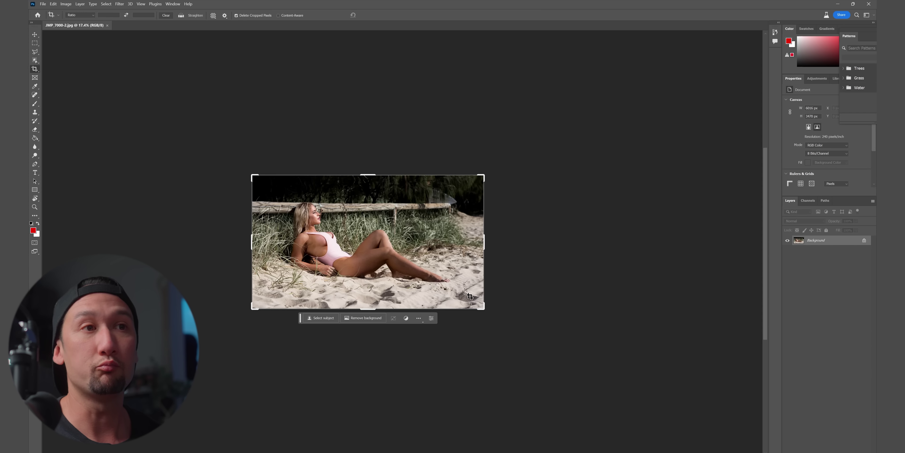
{"action": "left_click_drag", "start_coordinate": [481, 307], "coordinate": [569, 354]}
{"action": "key", "text": "Return"}
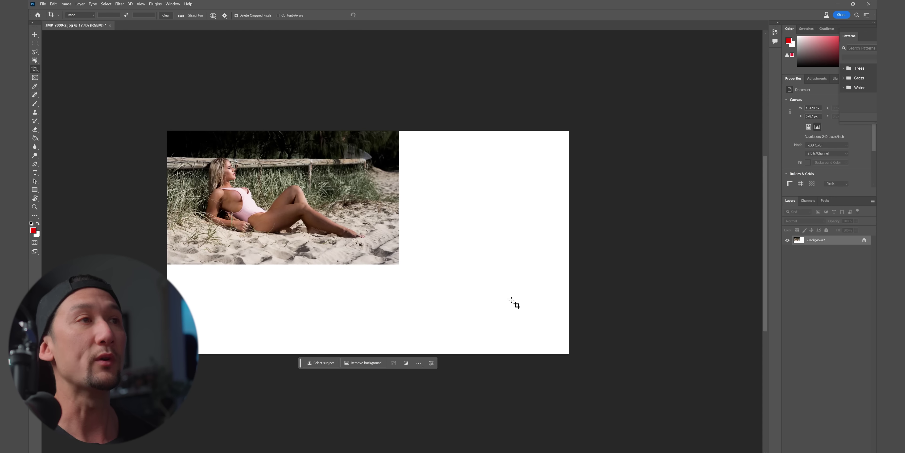
Step: Polygonal-lasso the blank white area right of and below the photo, overlapping its edge
{"action": "left_click", "coordinate": [34, 53]}
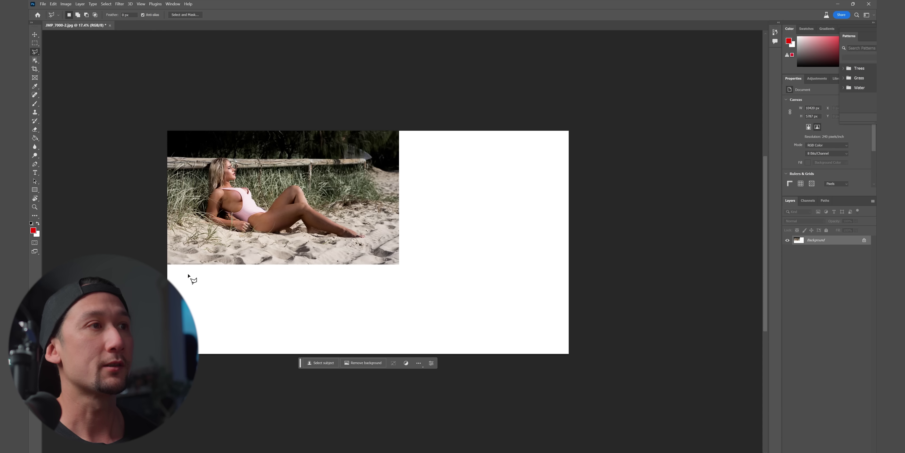
{"action": "left_click", "coordinate": [137, 257]}
{"action": "left_click", "coordinate": [391, 255]}
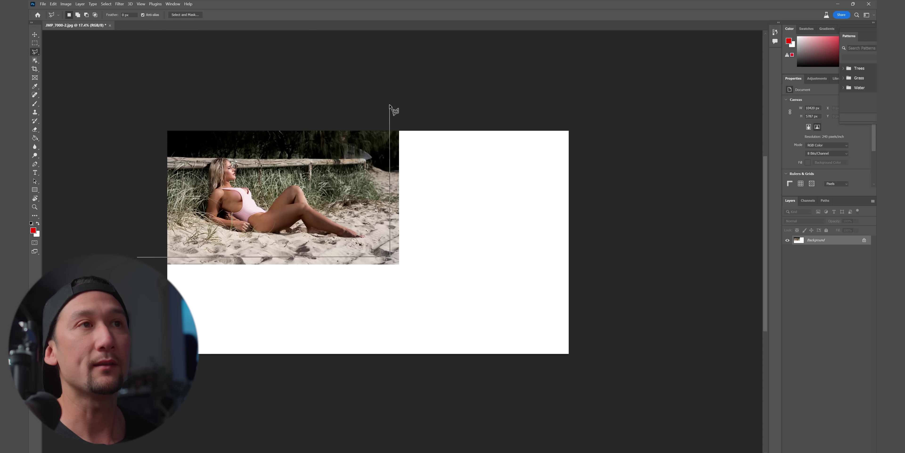
{"action": "left_click", "coordinate": [389, 105]}
{"action": "left_click", "coordinate": [618, 110]}
{"action": "left_click", "coordinate": [616, 388]}
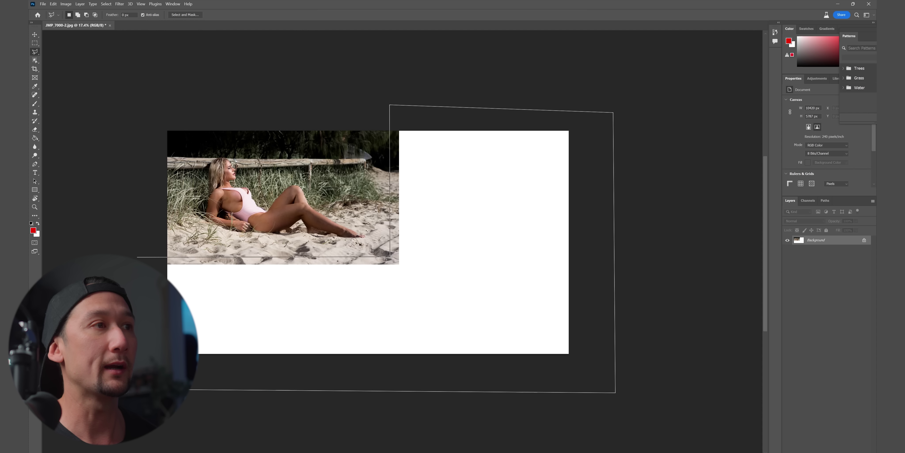
{"action": "double_click", "coordinate": [174, 390]}
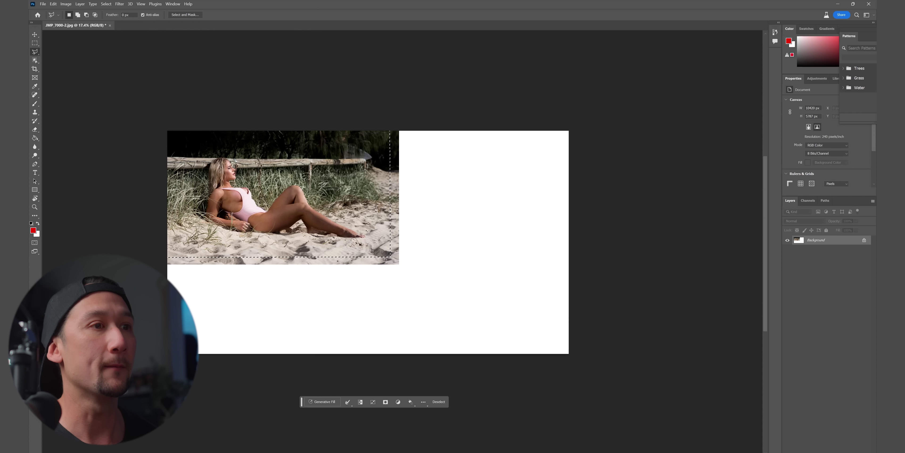
Step: Generative Fill the selection with the prompt 'beach water'
{"action": "left_click", "coordinate": [331, 402]}
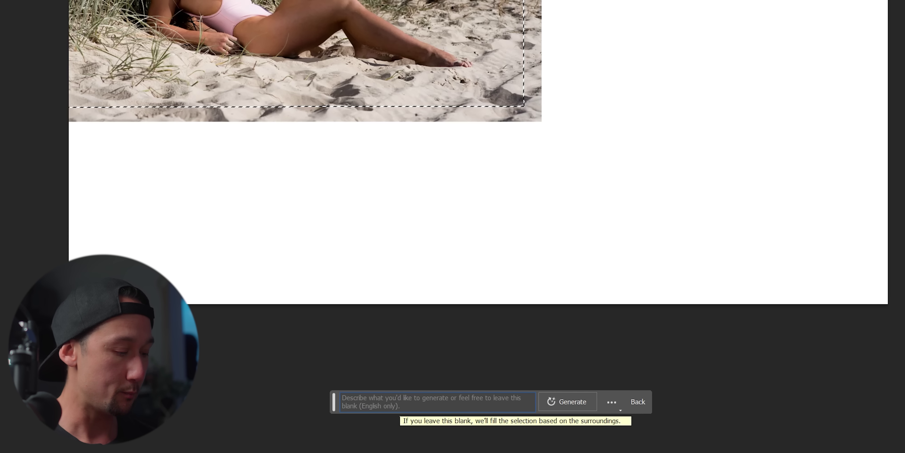
{"action": "type", "text": "beach water"}
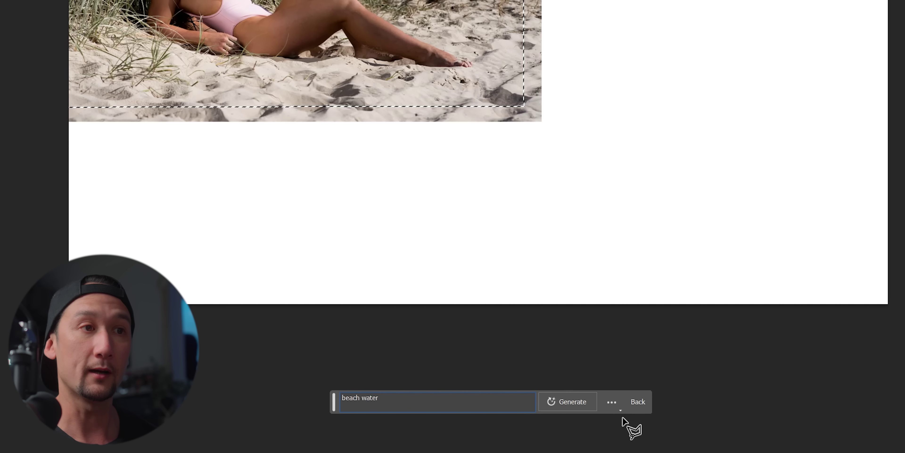
{"action": "left_click", "coordinate": [566, 403]}
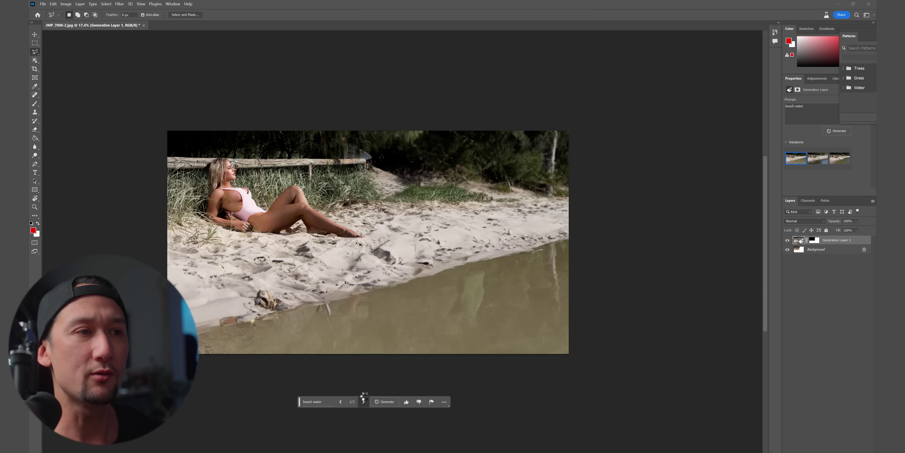
Step: Compare the beach water variations, then change the prompt to 'beach campfire'
{"action": "left_click", "coordinate": [364, 401]}
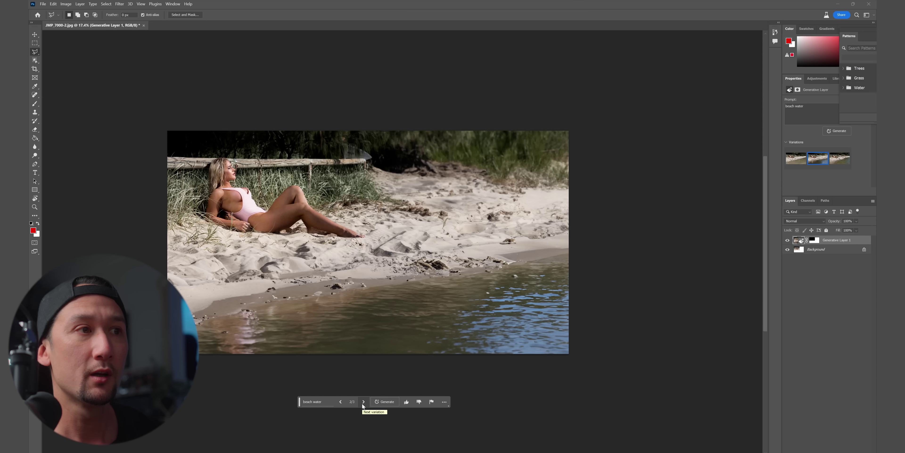
{"action": "left_click", "coordinate": [363, 403]}
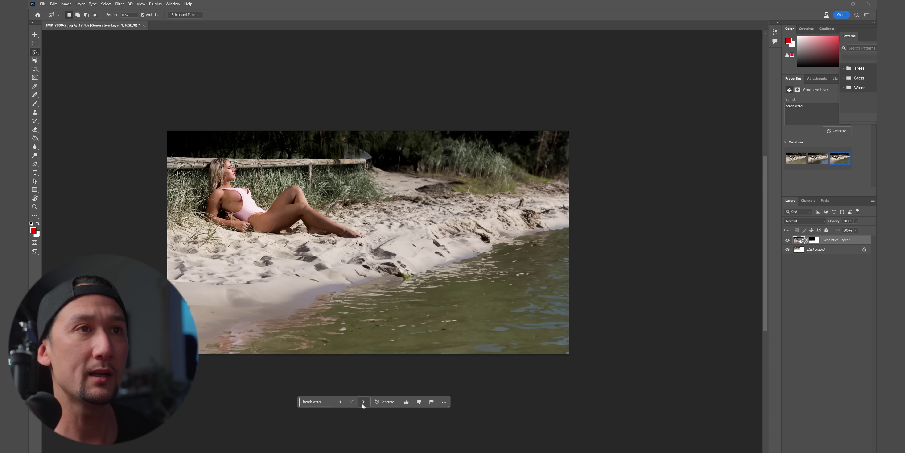
{"action": "left_click", "coordinate": [339, 402]}
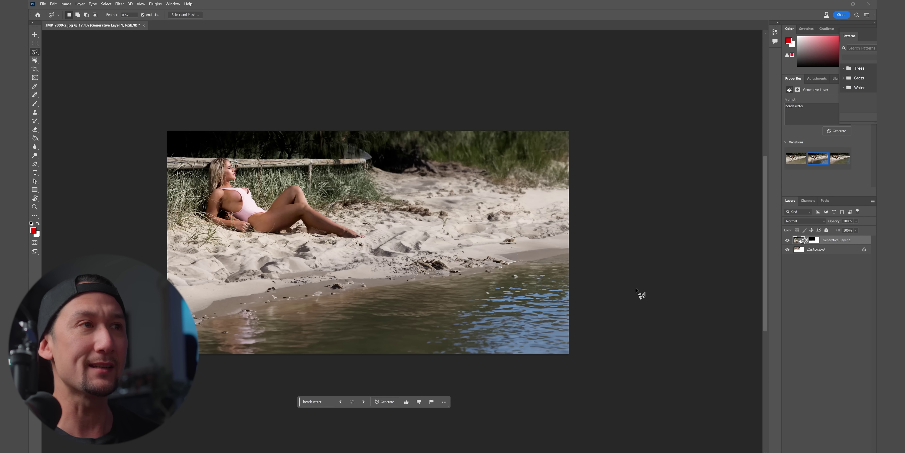
{"action": "left_click", "coordinate": [313, 401]}
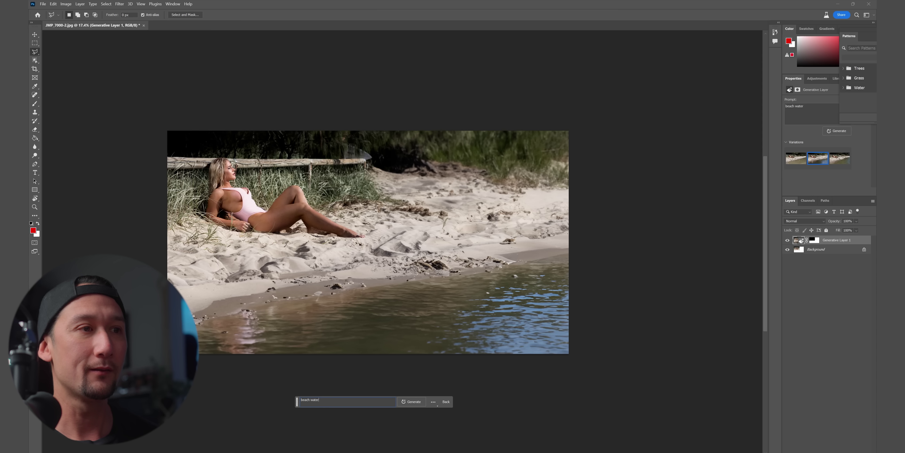
{"action": "key", "text": "BackSpace"}
{"action": "key", "text": "BackSpace"}
{"action": "key", "text": "BackSpace"}
{"action": "key", "text": "BackSpace"}
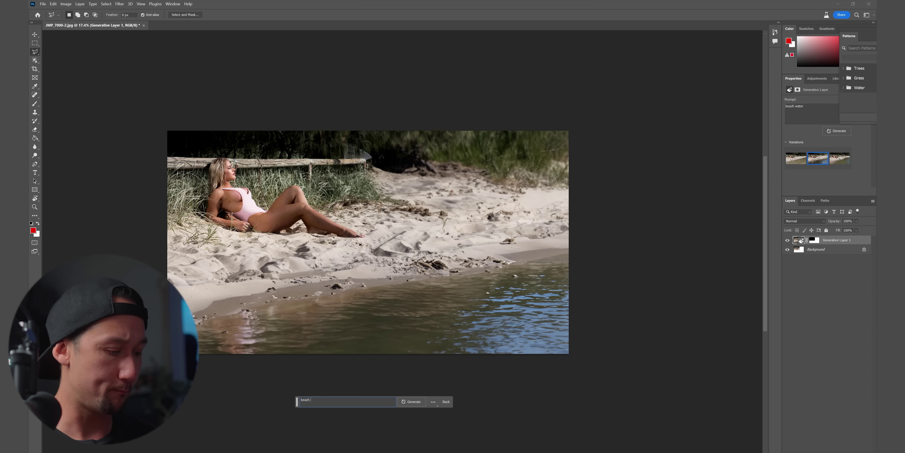
{"action": "type", "text": "campfire"}
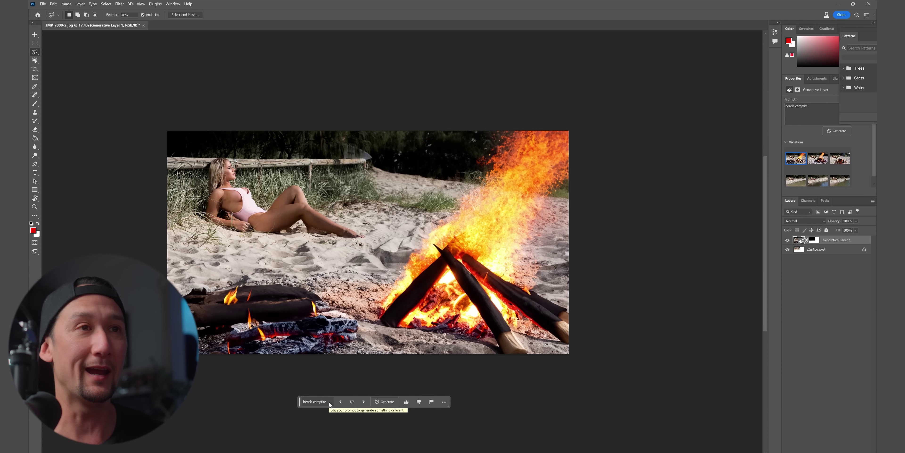
Step: Browse the three beach campfire variations and return to a beach-water version
{"action": "left_click", "coordinate": [364, 402]}
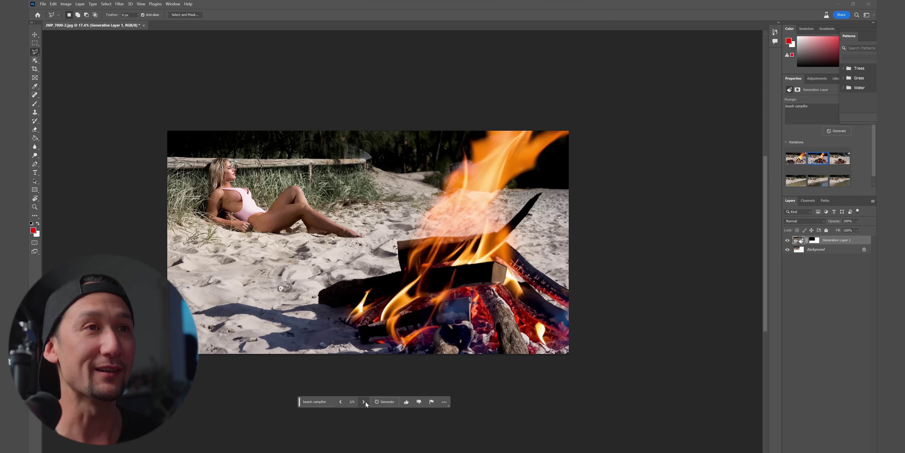
{"action": "left_click", "coordinate": [364, 401]}
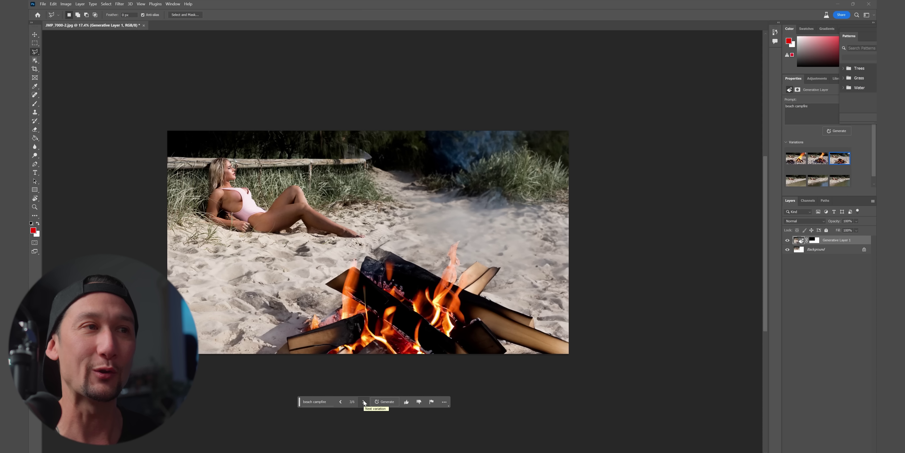
{"action": "left_click", "coordinate": [364, 402]}
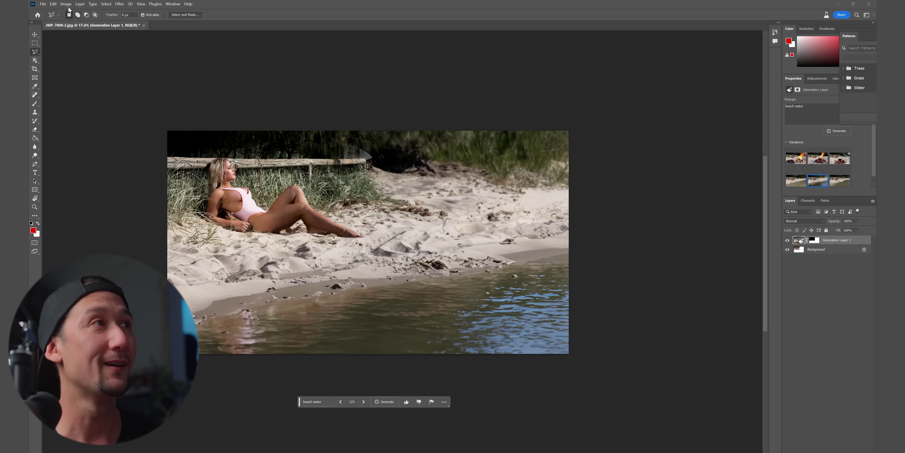
Step: Open JMP_6641.JPG from the photos AI gen folder
{"action": "left_click", "coordinate": [43, 4]}
{"action": "left_click", "coordinate": [53, 19]}
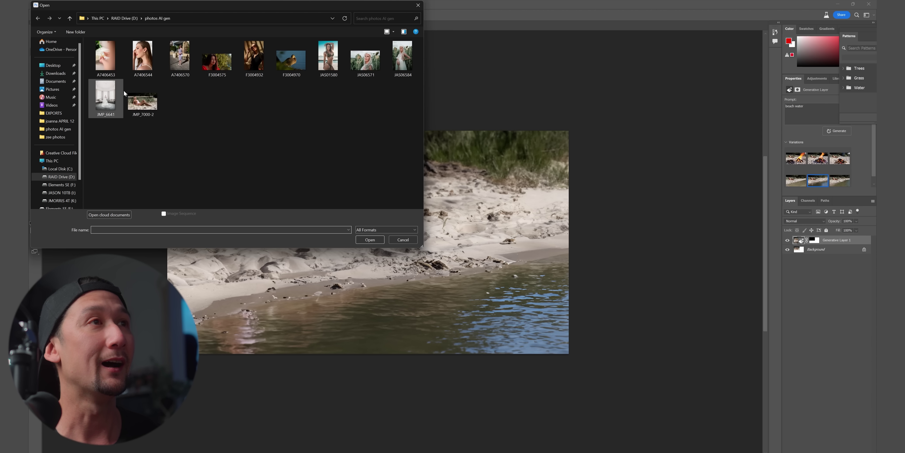
{"action": "double_click", "coordinate": [106, 96]}
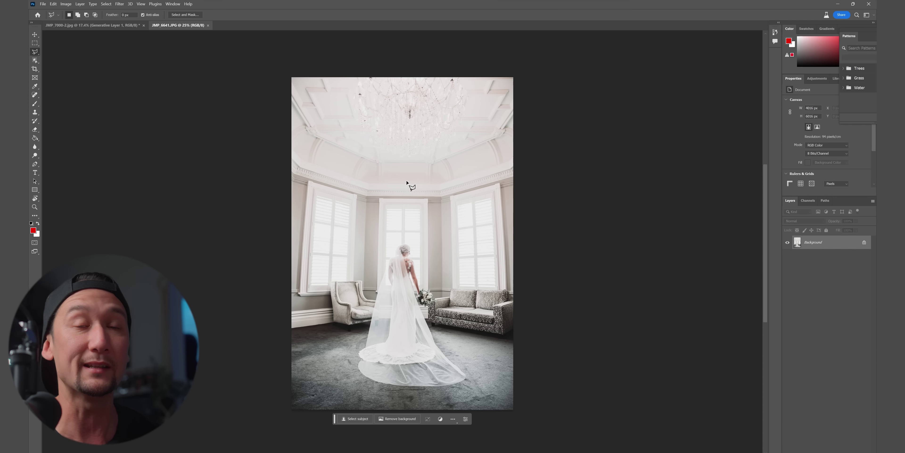
Step: Lasso the left armchair and Generative Fill it with the prompt 'couch'
{"action": "left_click", "coordinate": [273, 278]}
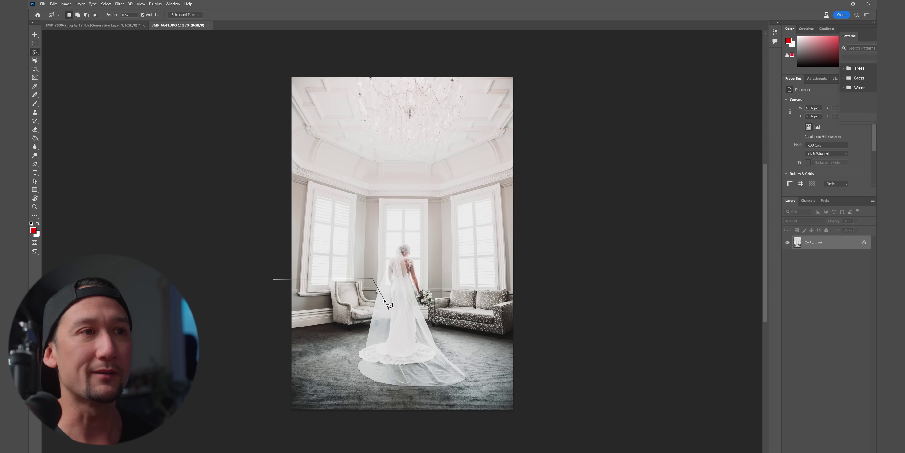
{"action": "double_click", "coordinate": [268, 371]}
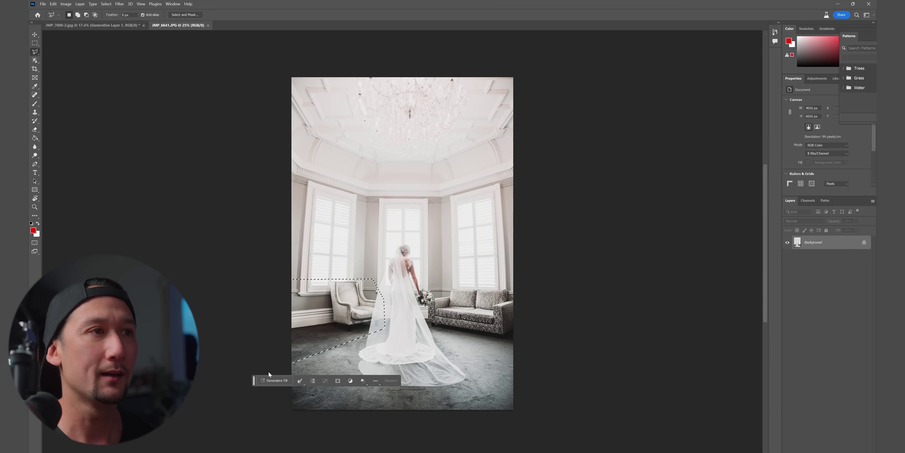
{"action": "left_click", "coordinate": [281, 381]}
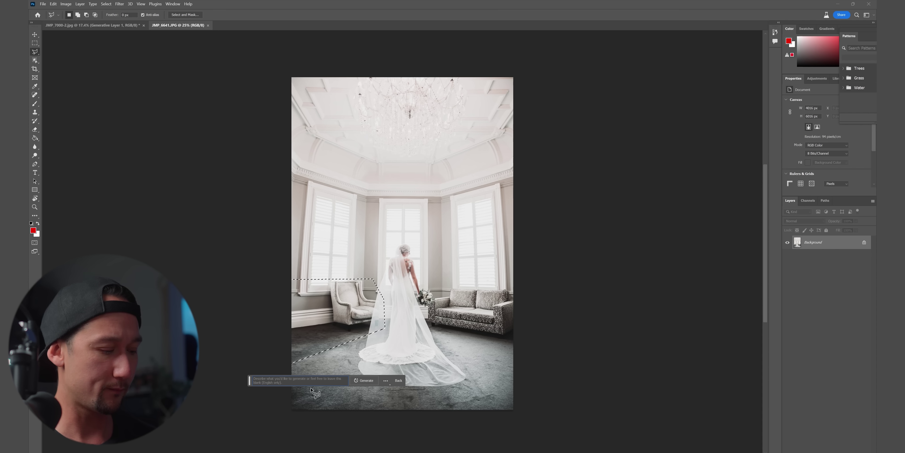
{"action": "key", "text": "Return"}
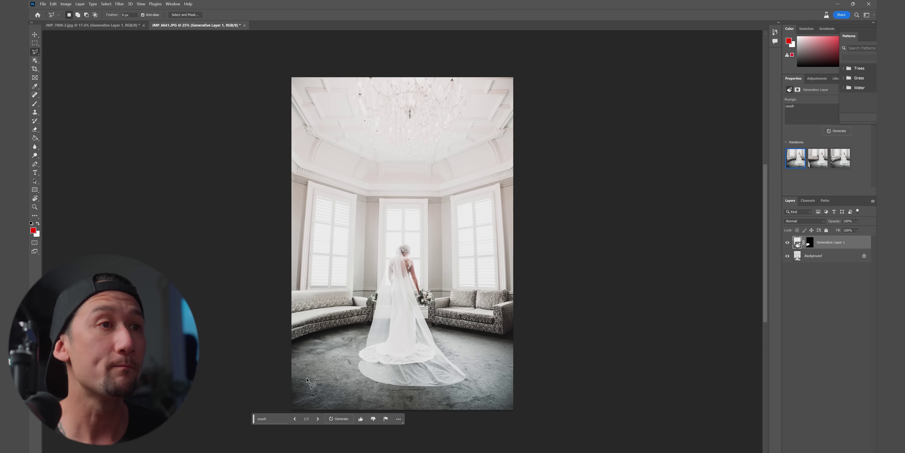
Step: Zoom in on the new couch and compare the first three couch variations
{"action": "left_click", "coordinate": [34, 206]}
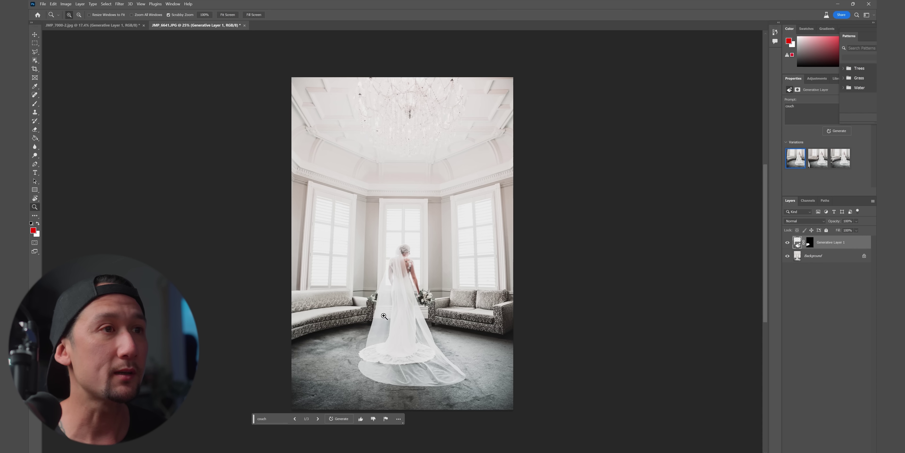
{"action": "left_click_drag", "start_coordinate": [369, 322], "coordinate": [399, 321]}
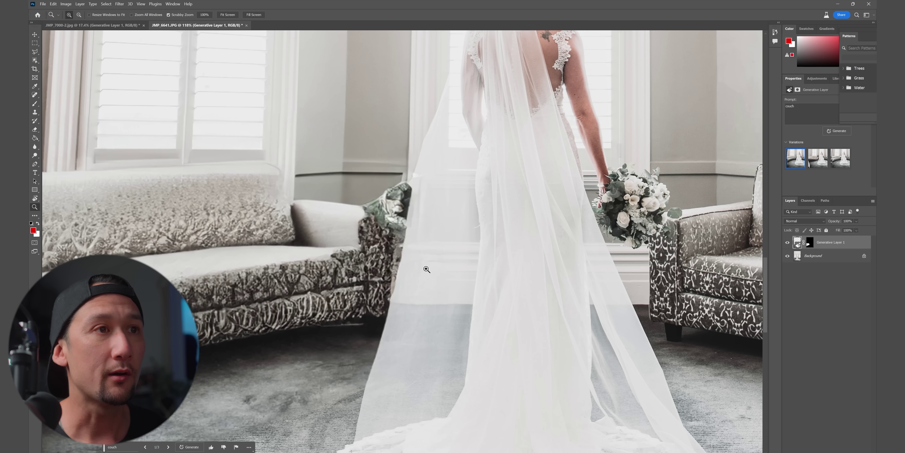
{"action": "key", "text": "ctrl+0"}
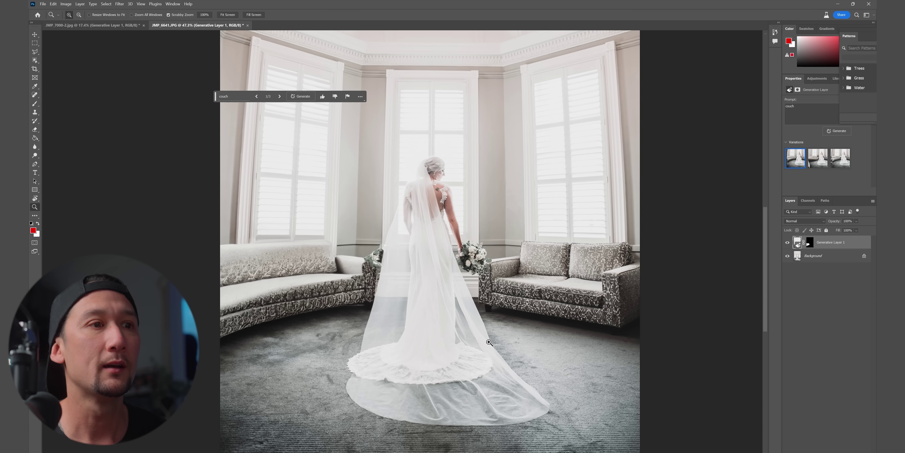
{"action": "left_click", "coordinate": [278, 97]}
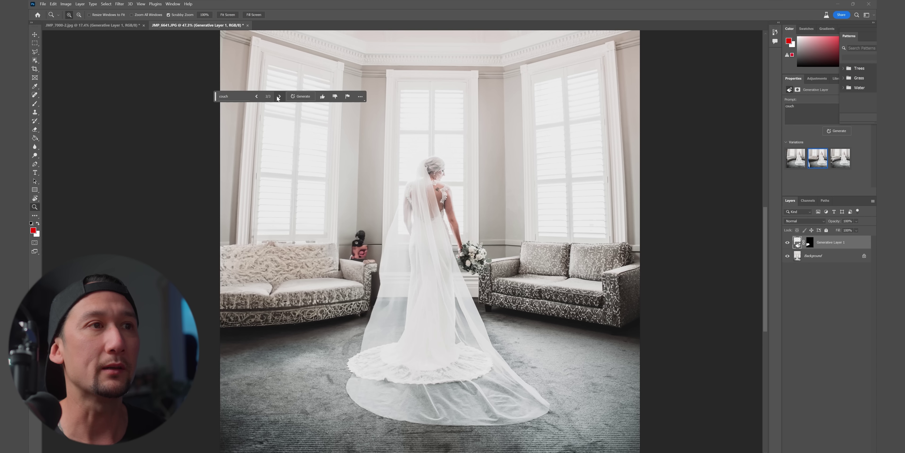
{"action": "left_click", "coordinate": [279, 97]}
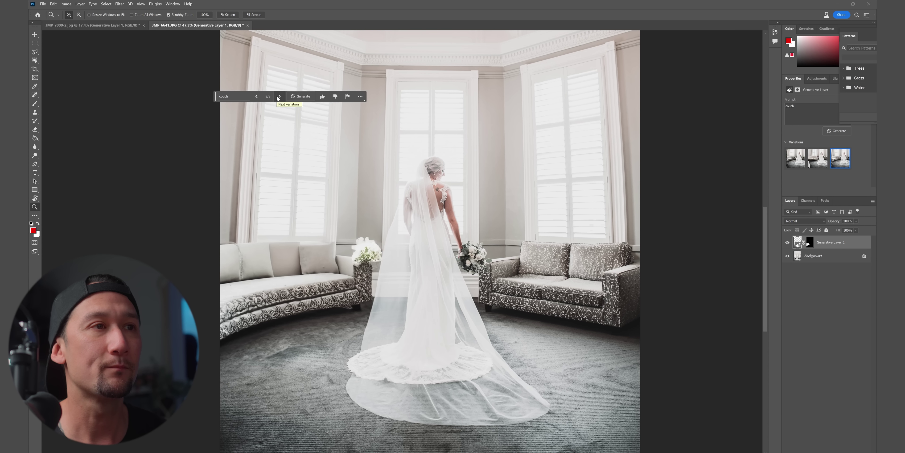
{"action": "mouse_move", "coordinate": [380, 259]}
{"action": "left_mouse_down"}
{"action": "mouse_move", "coordinate": [412, 256]}
{"action": "mouse_move", "coordinate": [376, 246]}
{"action": "left_mouse_up"}
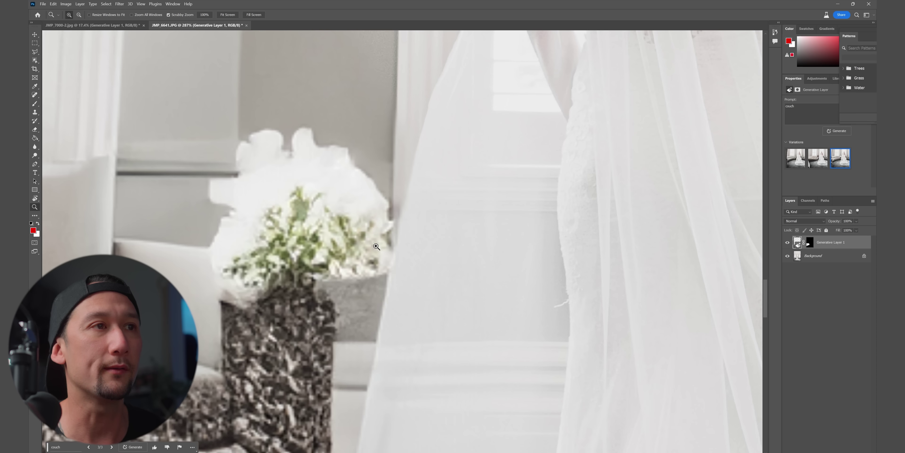
{"action": "key", "text": "ctrl+0"}
{"action": "left_click_drag", "start_coordinate": [314, 268], "coordinate": [311, 275]}
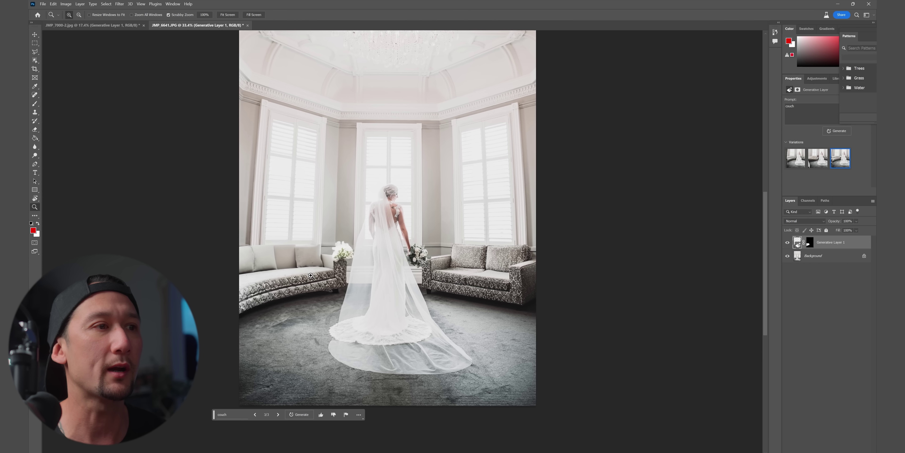
Step: Generate three more couch variations and settle on variation 1 of 6
{"action": "left_click", "coordinate": [304, 415]}
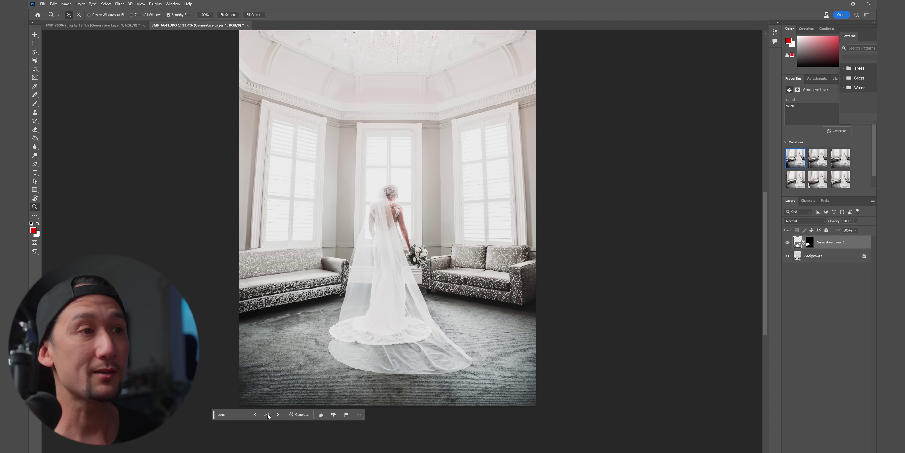
{"action": "left_click", "coordinate": [278, 415]}
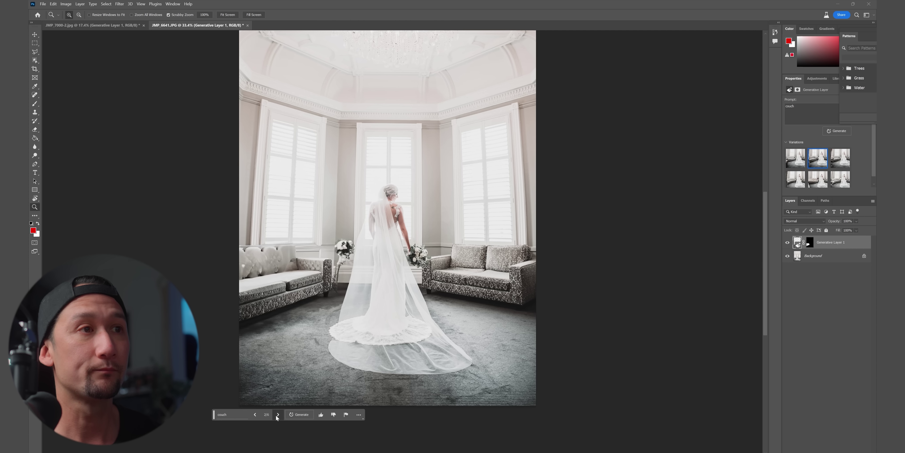
{"action": "left_click", "coordinate": [277, 414]}
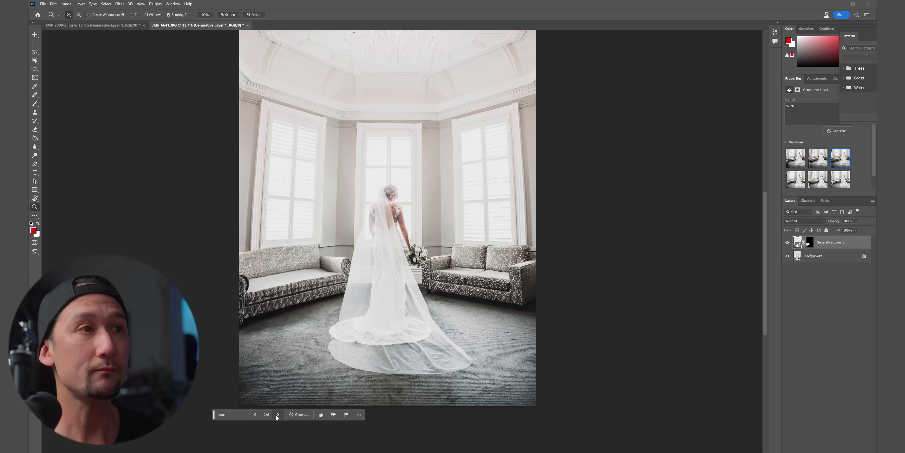
{"action": "left_click", "coordinate": [256, 415]}
{"action": "left_click", "coordinate": [256, 414]}
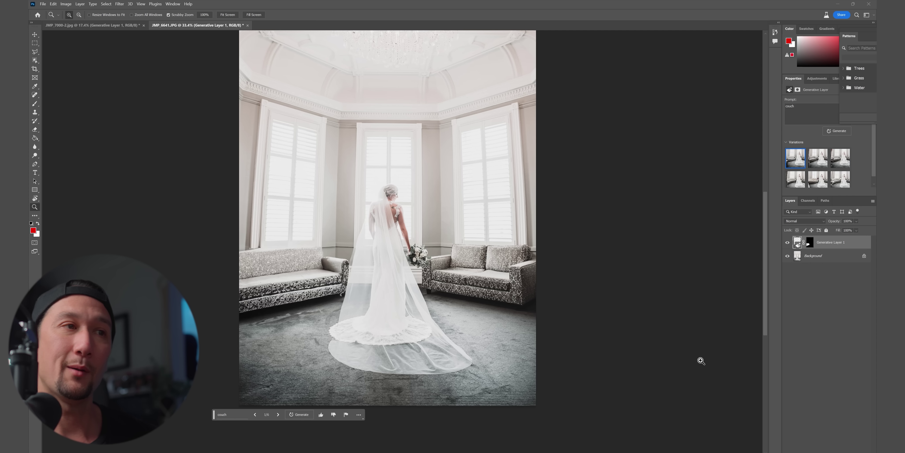
Step: Inspect the chosen couch beside the bride, then open the photos AI gen folder via File > Open
{"action": "left_click_drag", "start_coordinate": [288, 318], "coordinate": [411, 319]}
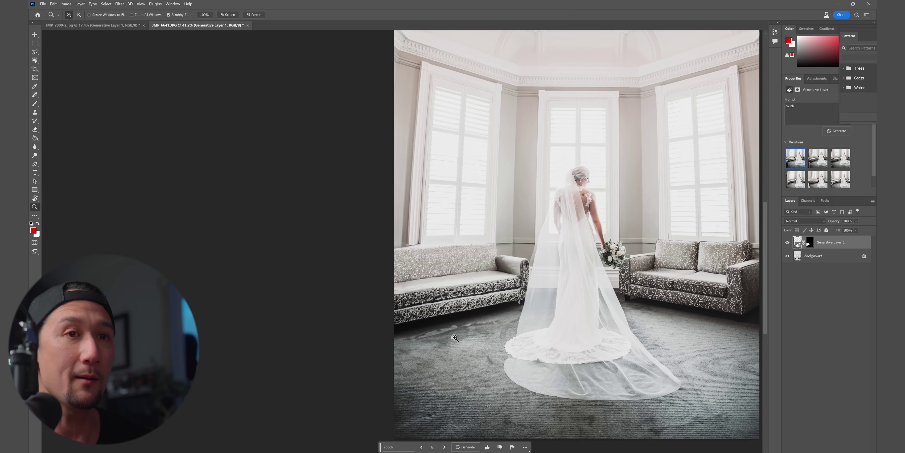
{"action": "mouse_move", "coordinate": [474, 331]}
{"action": "left_mouse_down"}
{"action": "mouse_move", "coordinate": [440, 330]}
{"action": "mouse_move", "coordinate": [474, 330]}
{"action": "left_mouse_up"}
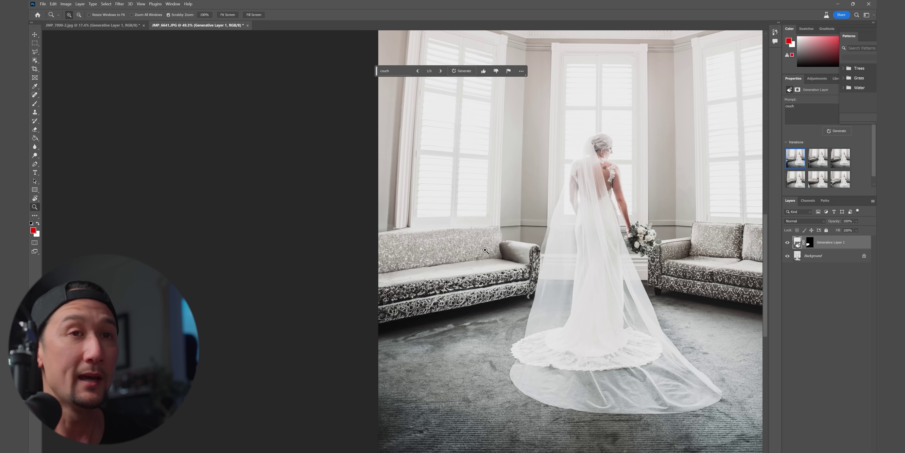
{"action": "scroll", "coordinate": [515, 276], "scroll_direction": "down", "scroll_amount": 7}
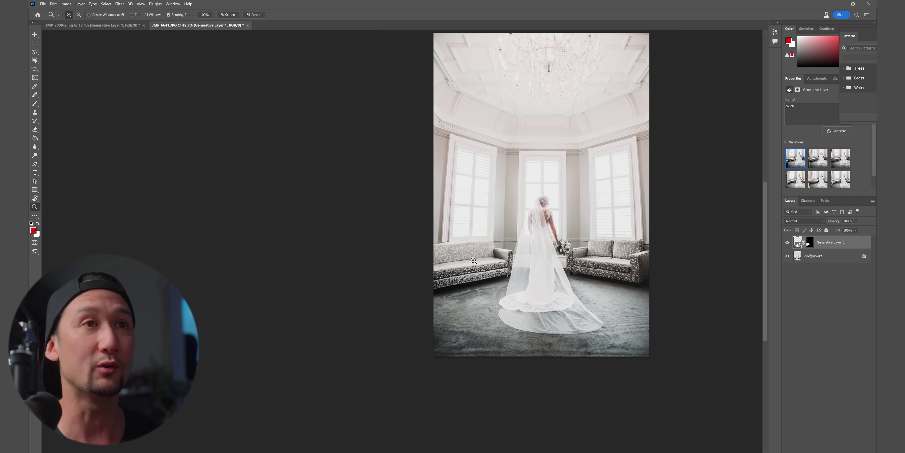
{"action": "scroll", "coordinate": [542, 281], "scroll_direction": "down", "scroll_amount": 3}
{"action": "scroll", "coordinate": [541, 281], "scroll_direction": "up", "scroll_amount": 2}
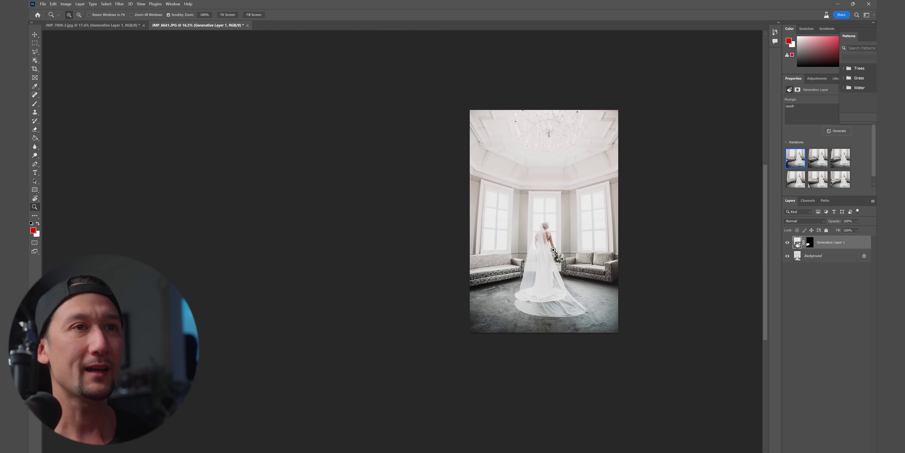
{"action": "scroll", "coordinate": [570, 243], "scroll_direction": "up", "scroll_amount": 5}
{"action": "scroll", "coordinate": [570, 243], "scroll_direction": "down", "scroll_amount": 4}
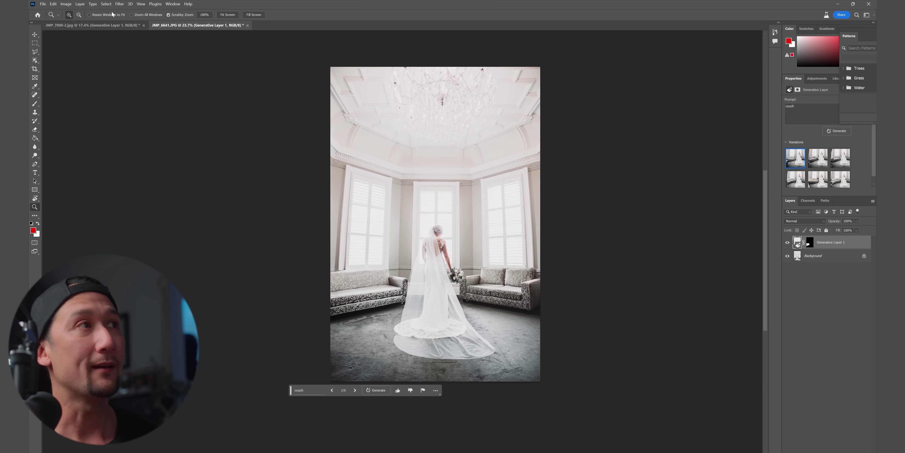
{"action": "left_click", "coordinate": [43, 4]}
{"action": "left_click", "coordinate": [53, 20]}
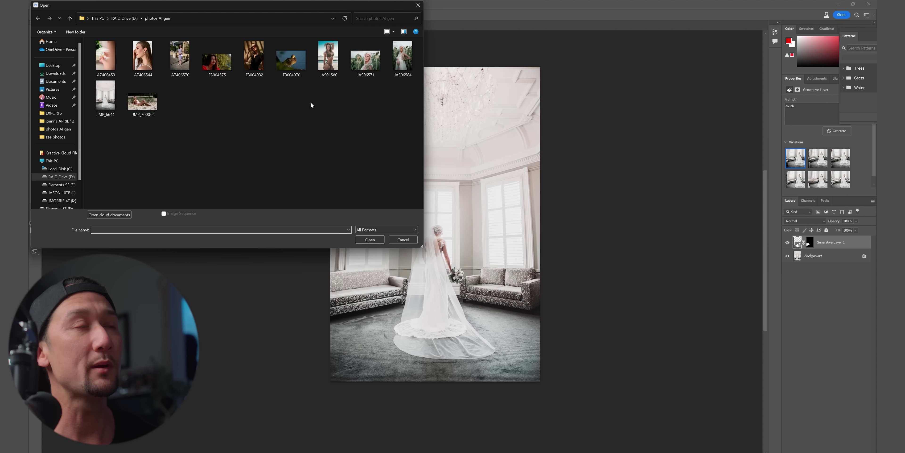
Step: Open A7406570 and zoom in on the white handbag and strap
{"action": "double_click", "coordinate": [187, 54]}
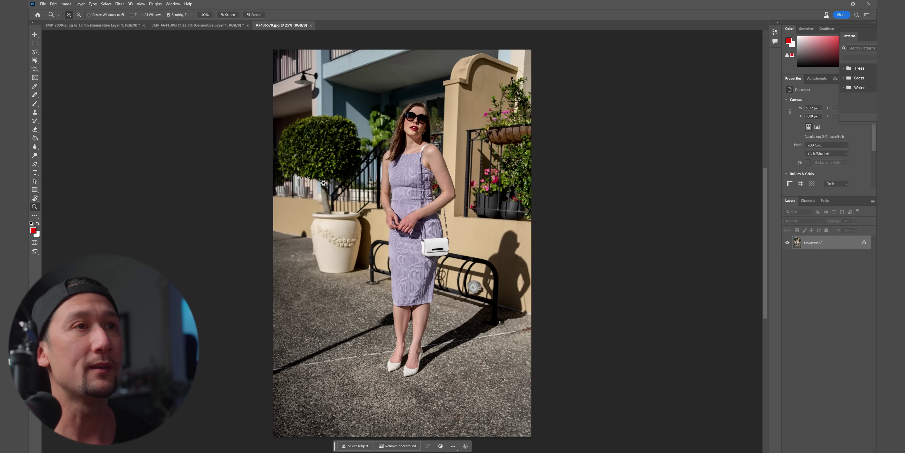
{"action": "left_click_drag", "start_coordinate": [439, 218], "coordinate": [439, 217]}
{"action": "left_click_drag", "start_coordinate": [461, 252], "coordinate": [415, 218]}
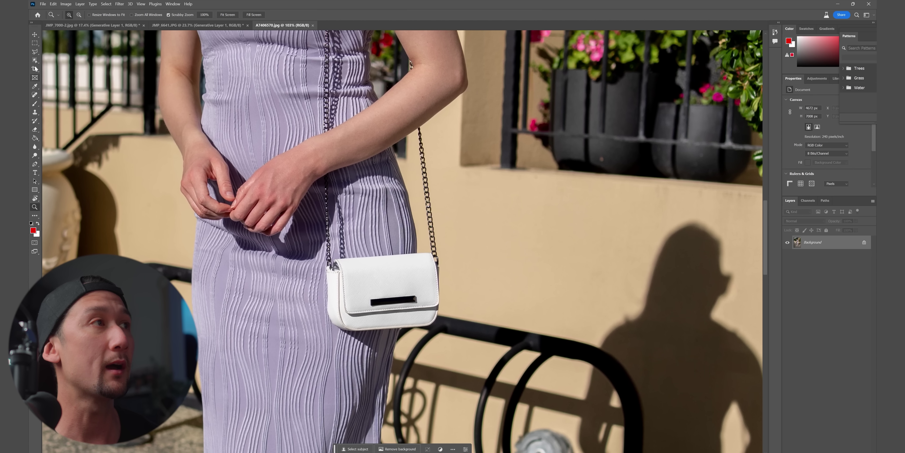
Step: Outline the white handbag and its chain strap with the Polygonal Lasso
{"action": "left_click", "coordinate": [35, 51]}
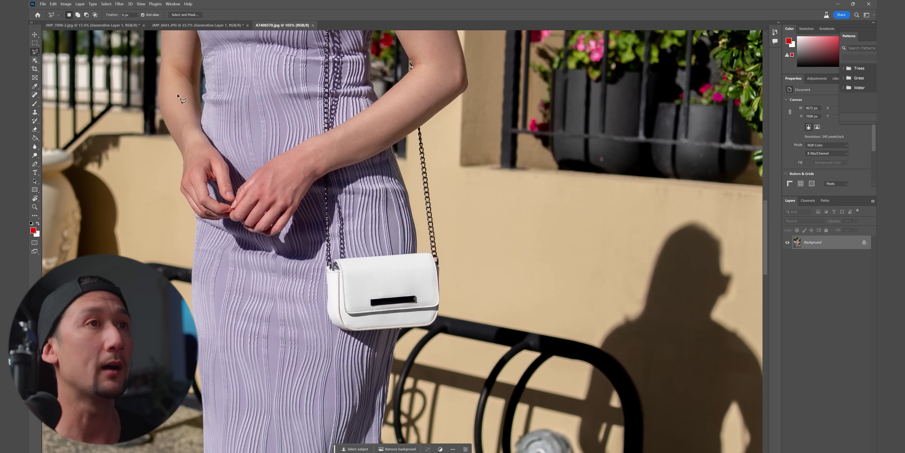
{"action": "left_click", "coordinate": [426, 125]}
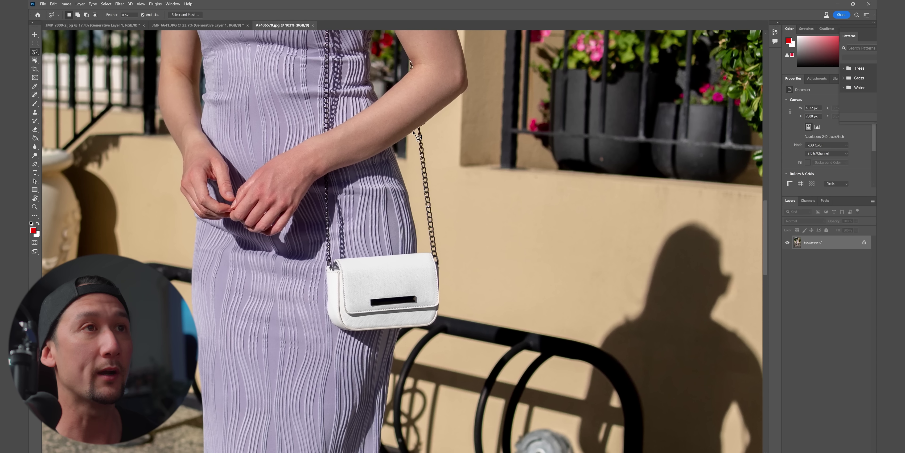
{"action": "left_click", "coordinate": [413, 134]}
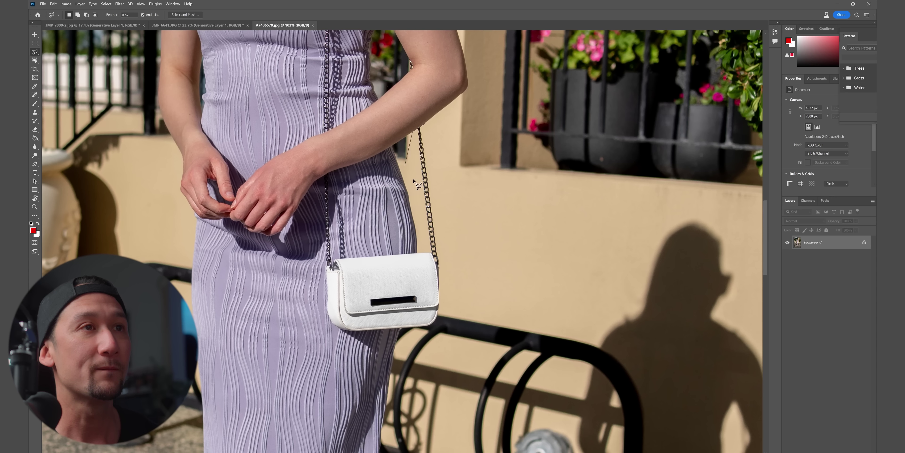
{"action": "left_click", "coordinate": [425, 248]}
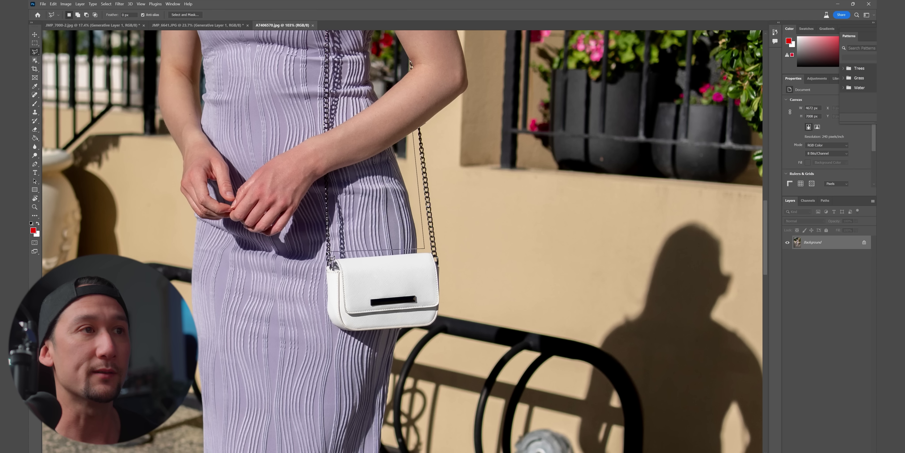
{"action": "left_click", "coordinate": [348, 254]}
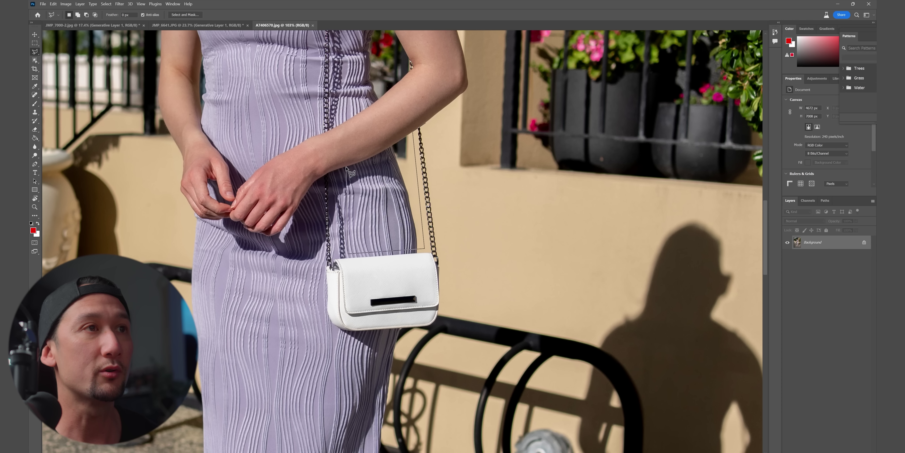
{"action": "left_click", "coordinate": [346, 167]}
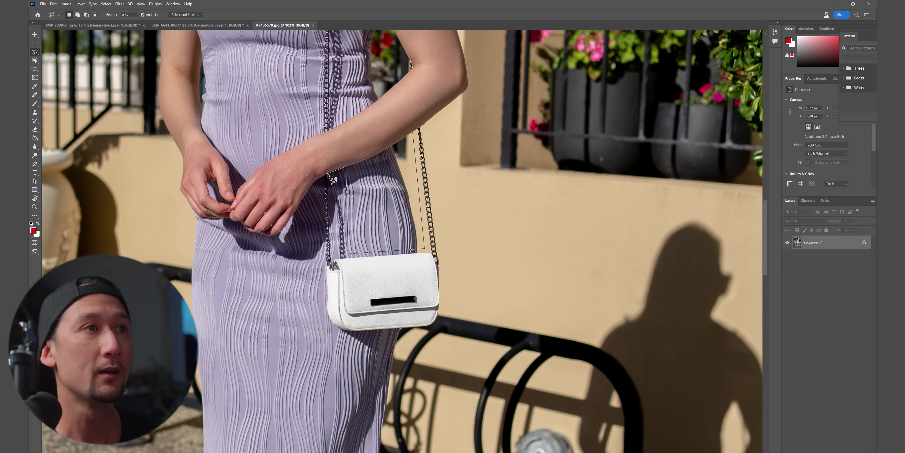
{"action": "left_click", "coordinate": [320, 329]}
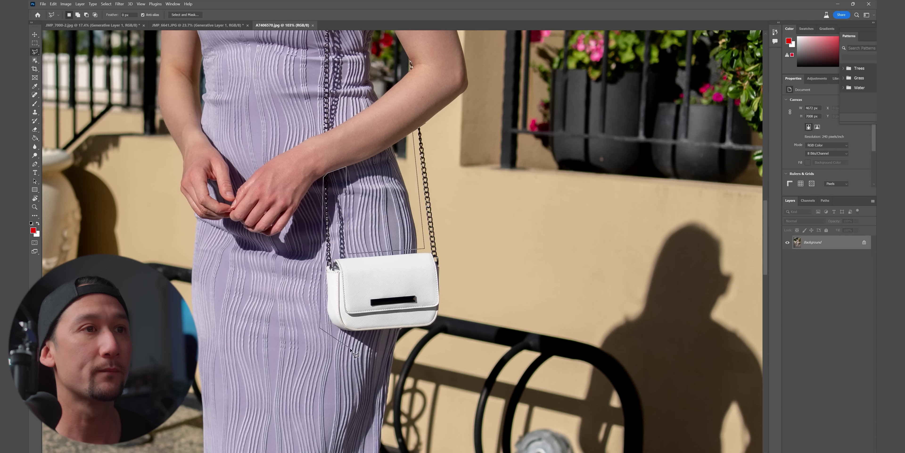
{"action": "left_click", "coordinate": [351, 348]}
{"action": "left_click", "coordinate": [447, 331]}
{"action": "double_click", "coordinate": [456, 159]}
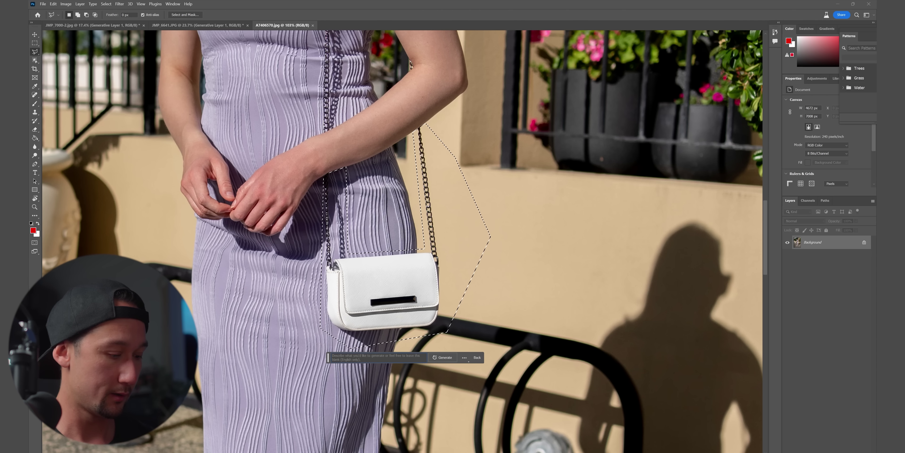
Step: Generative Fill the bag selection with the prompt 'remove bag'
{"action": "type", "text": "remove bag"}
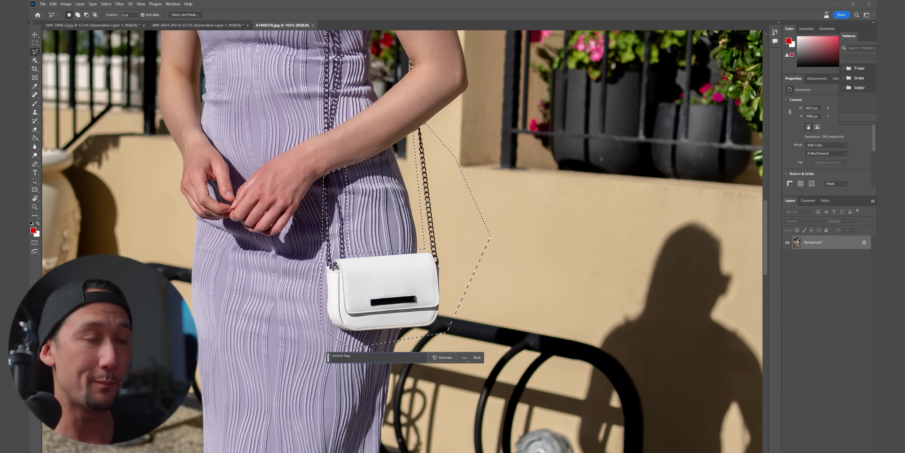
{"action": "key", "text": "Return"}
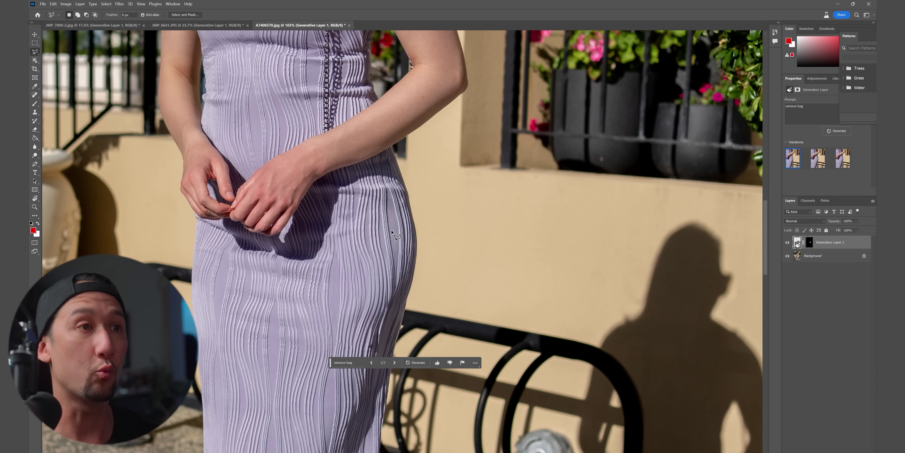
Step: Zoom in near the bench end and lasso the shadow at the wall's base
{"action": "left_click", "coordinate": [35, 207]}
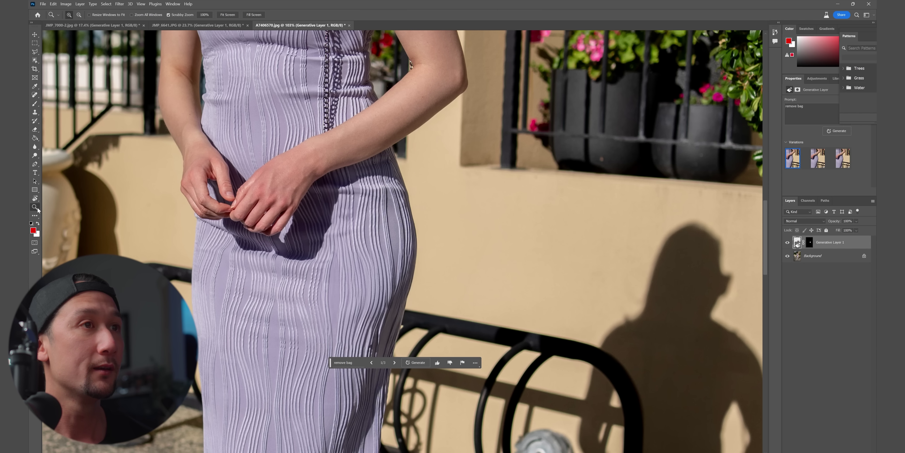
{"action": "left_click_drag", "start_coordinate": [337, 249], "coordinate": [313, 248]}
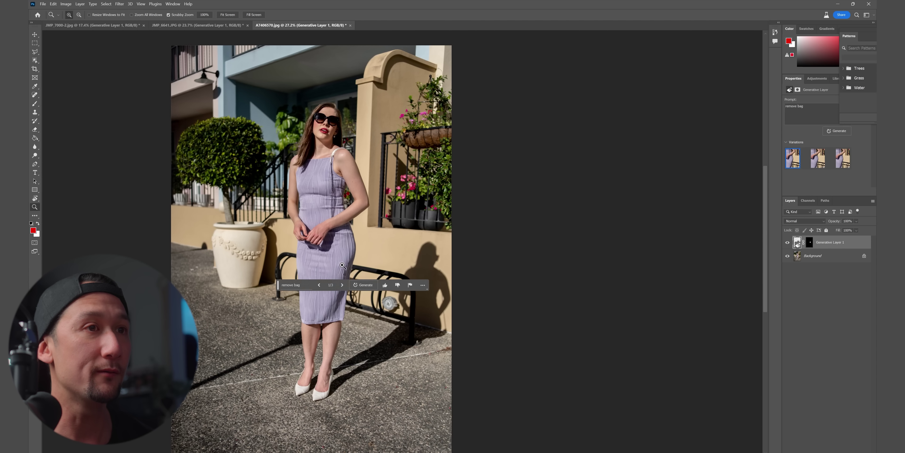
{"action": "left_click_drag", "start_coordinate": [448, 339], "coordinate": [485, 334]}
{"action": "left_click_drag", "start_coordinate": [422, 269], "coordinate": [298, 228]}
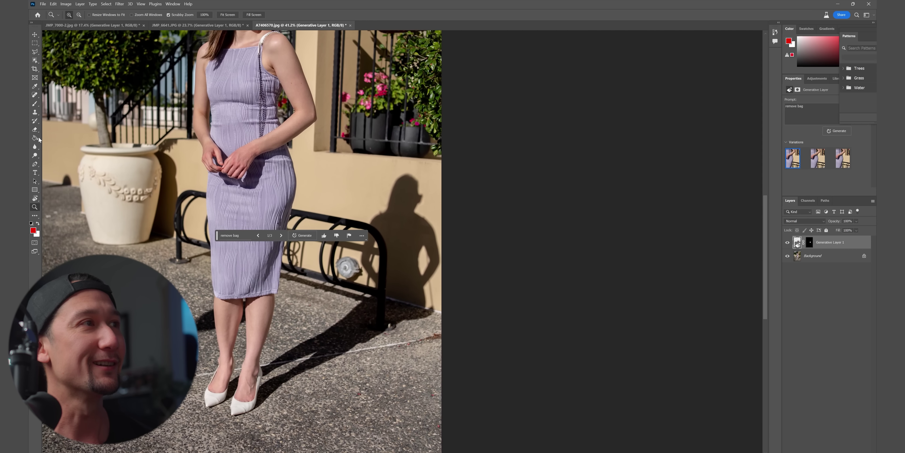
{"action": "left_click", "coordinate": [36, 52]}
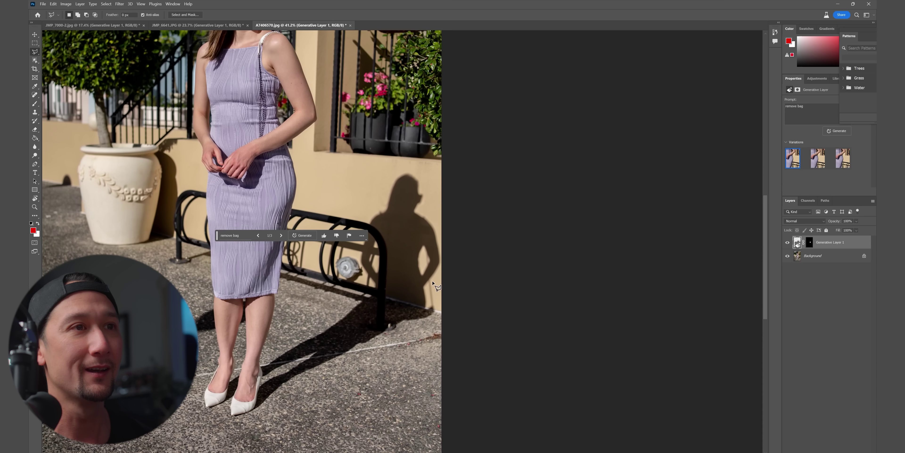
{"action": "left_click_drag", "start_coordinate": [433, 282], "coordinate": [432, 279]}
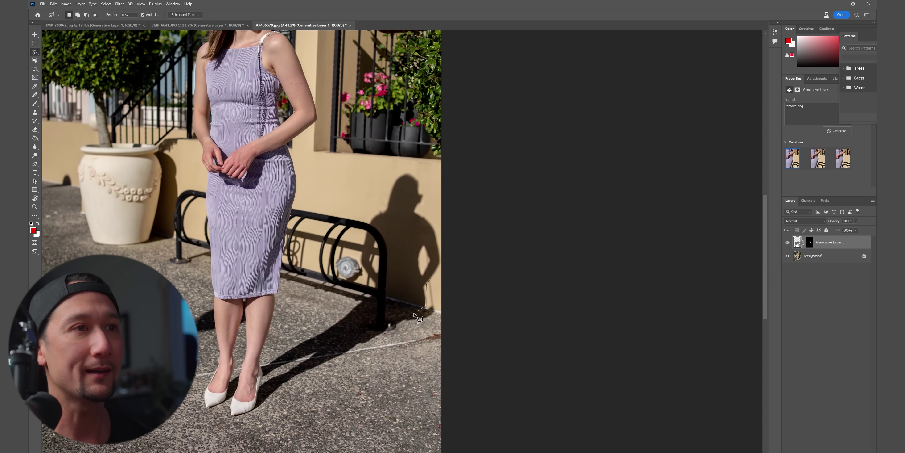
{"action": "mouse_move", "coordinate": [415, 314]}
{"action": "left_mouse_down"}
{"action": "mouse_move", "coordinate": [407, 321]}
{"action": "mouse_move", "coordinate": [433, 330]}
{"action": "mouse_move", "coordinate": [439, 286]}
{"action": "left_mouse_up"}
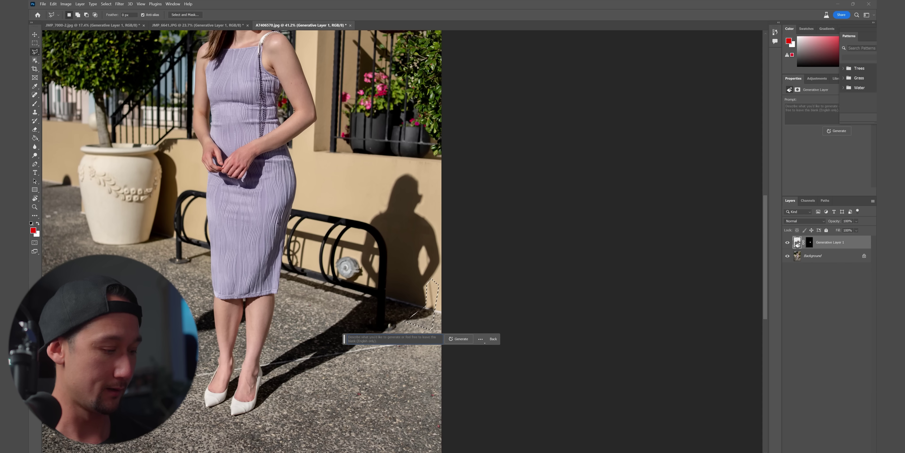
Step: Generate a 'remove shadow' fill and inspect the result closely near the curb
{"action": "type", "text": "remove"}
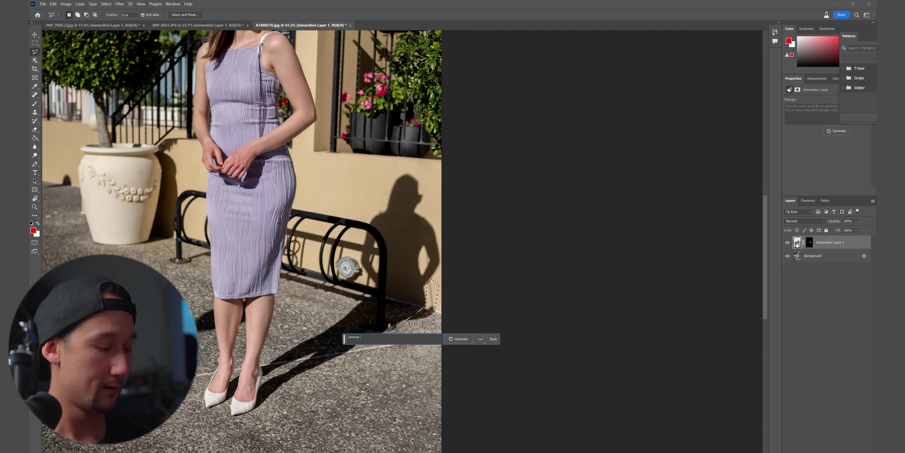
{"action": "type", "text": " shadow"}
{"action": "key", "text": "Return"}
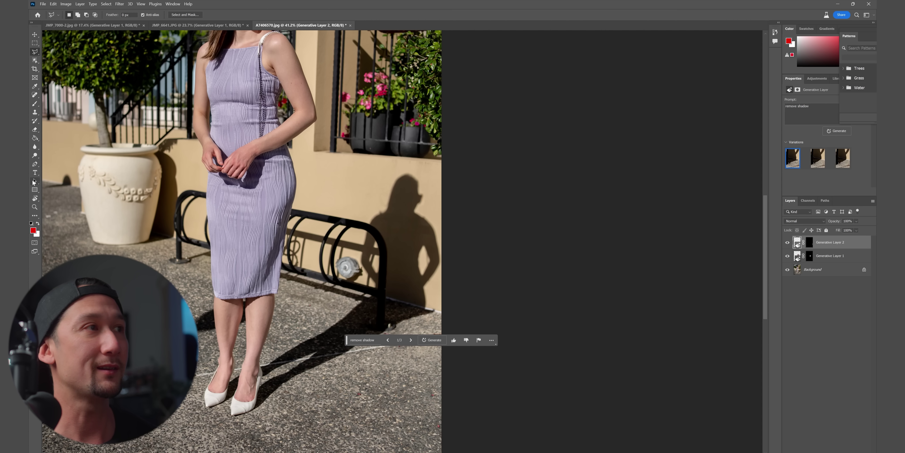
{"action": "left_click", "coordinate": [35, 207]}
{"action": "left_click_drag", "start_coordinate": [393, 297], "coordinate": [499, 347]}
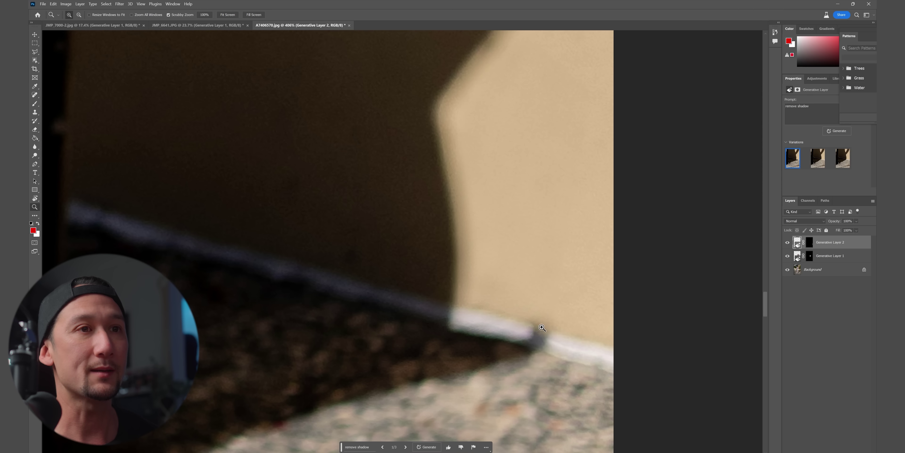
{"action": "scroll", "coordinate": [498, 347], "scroll_direction": "down", "scroll_amount": 5}
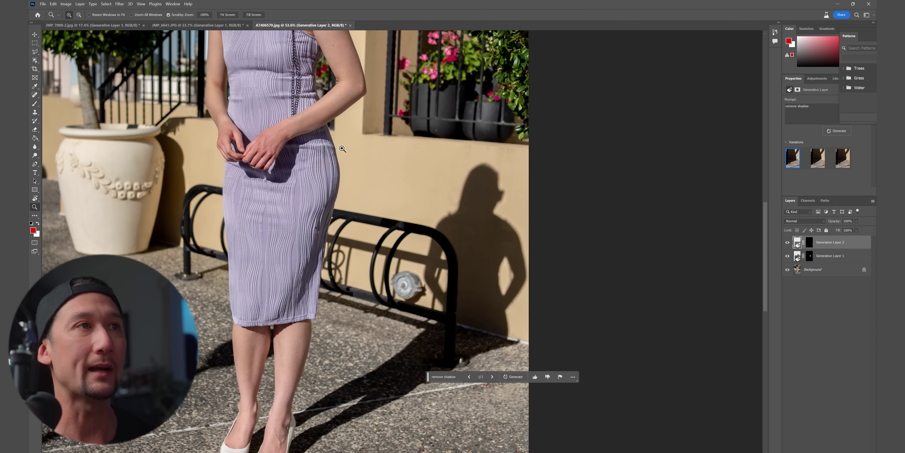
{"action": "scroll", "coordinate": [342, 149], "scroll_direction": "down", "scroll_amount": 2}
{"action": "scroll", "coordinate": [260, 256], "scroll_direction": "up", "scroll_amount": 6}
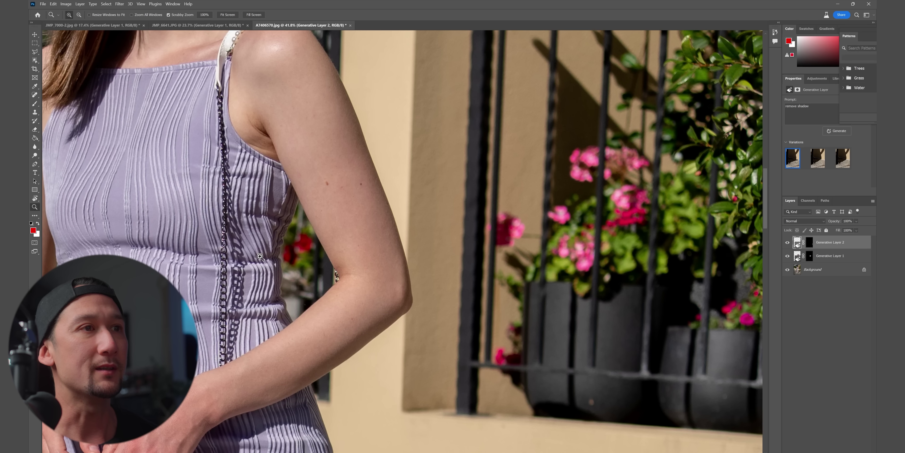
Step: Lasso the chain hanging down the dress strap and generate a fill with 'remove chain'
{"action": "left_click", "coordinate": [35, 51]}
{"action": "left_click_drag", "start_coordinate": [232, 85], "coordinate": [212, 130]}
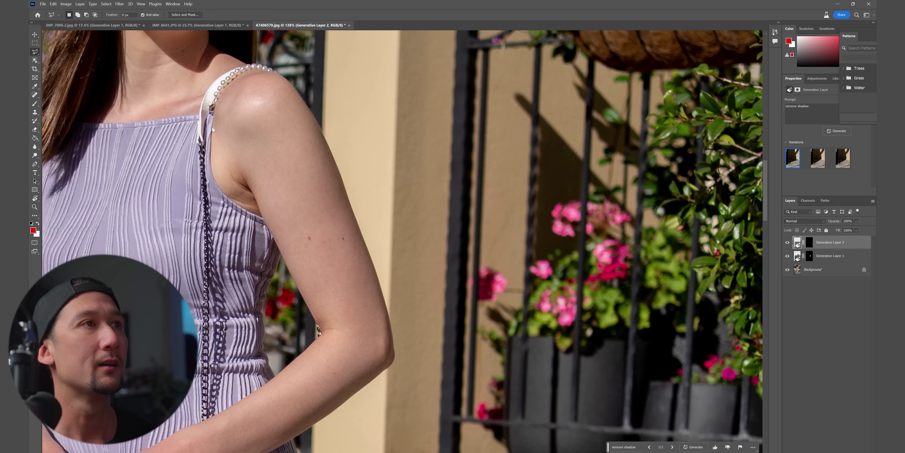
{"action": "left_click", "coordinate": [247, 64]}
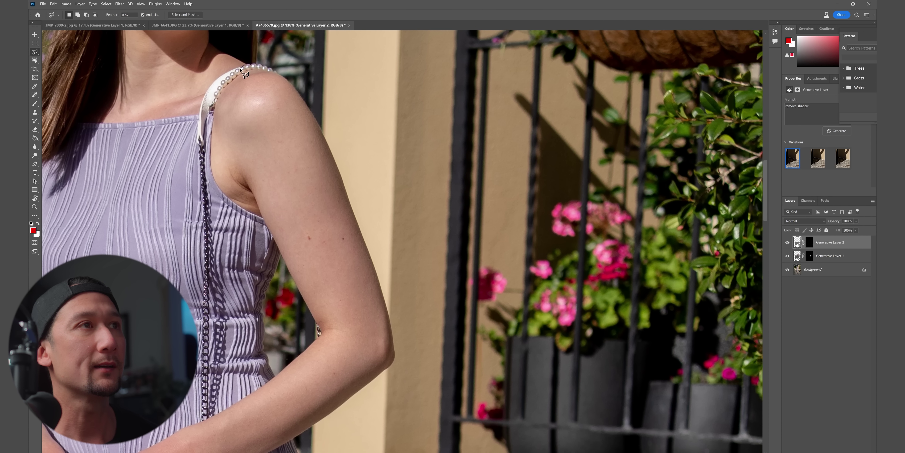
{"action": "left_click", "coordinate": [212, 105]}
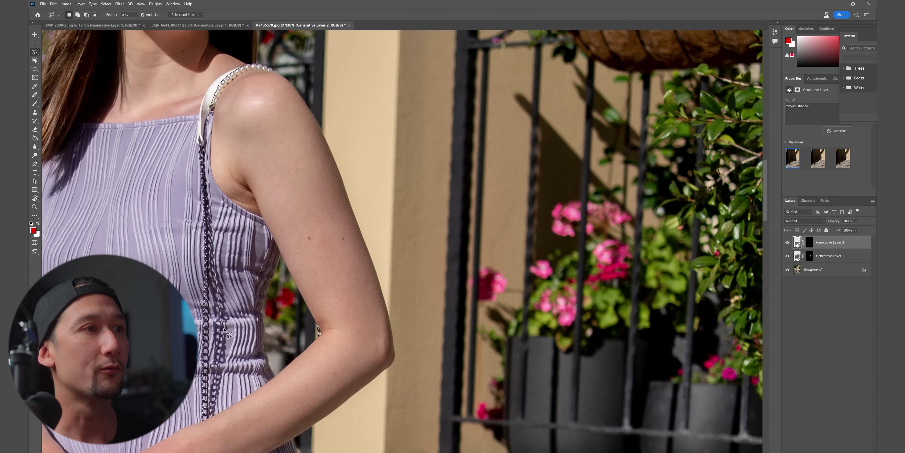
{"action": "left_click", "coordinate": [226, 304]}
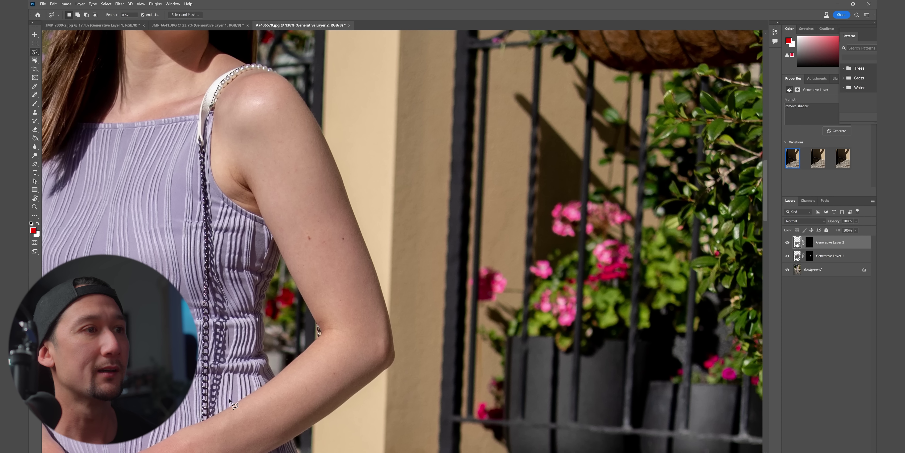
{"action": "left_click", "coordinate": [225, 416]}
{"action": "left_click", "coordinate": [197, 419]}
{"action": "left_click", "coordinate": [172, 228]}
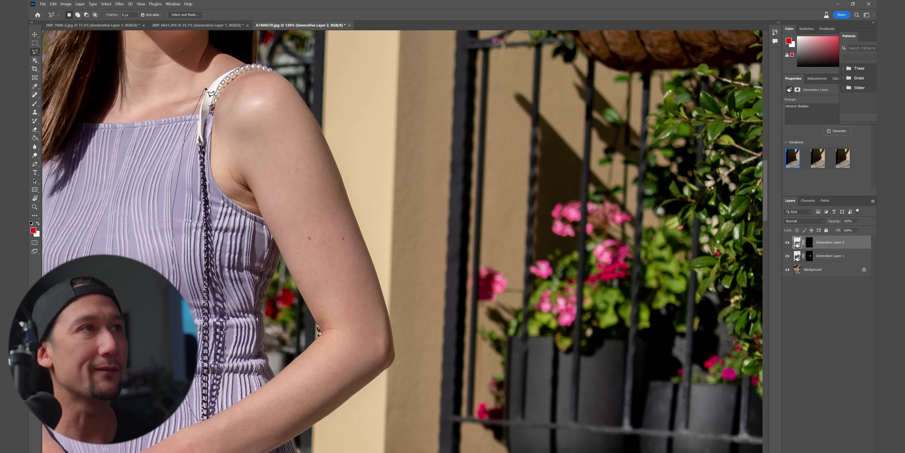
{"action": "left_click", "coordinate": [232, 68]}
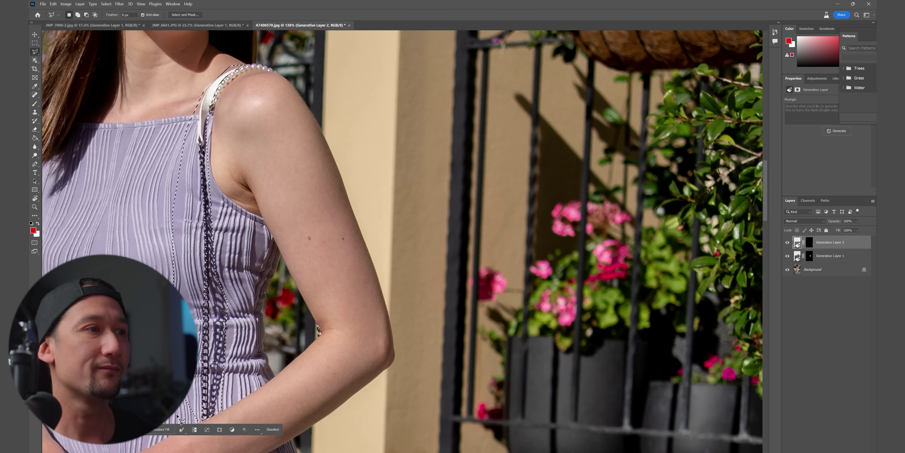
{"action": "left_click", "coordinate": [168, 429]}
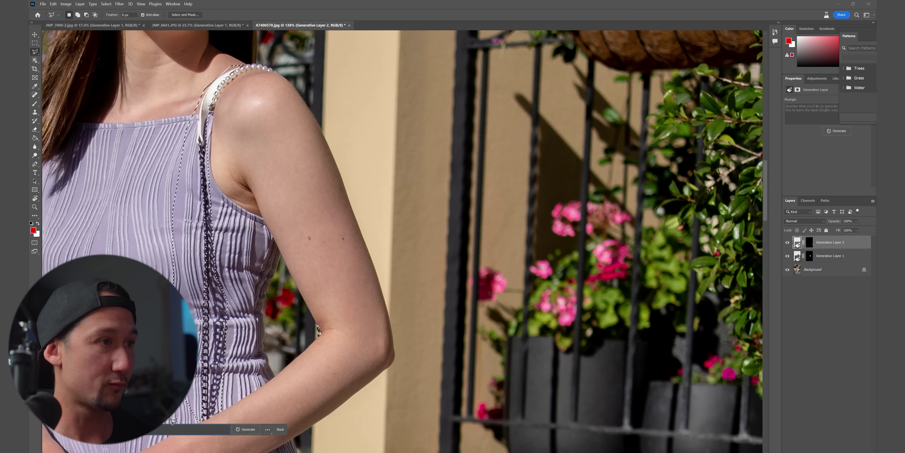
{"action": "key", "text": "Return"}
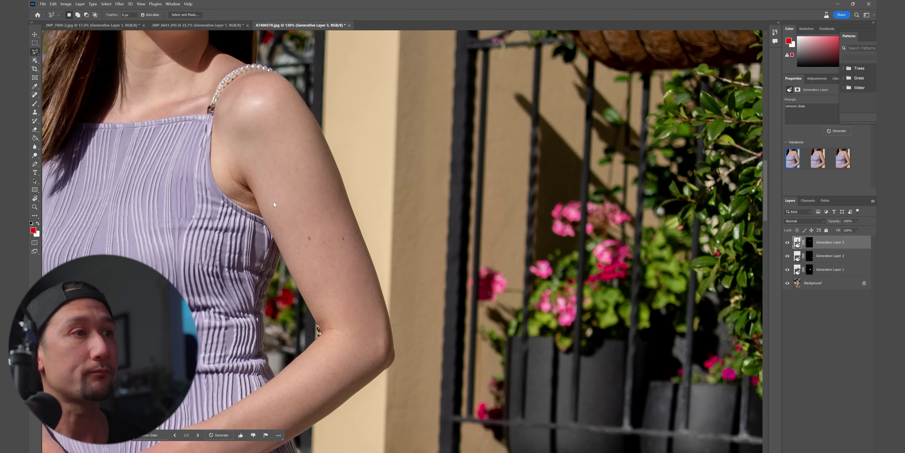
Step: Zoom in on the shoulder strap to check that the chain is gone
{"action": "left_click", "coordinate": [34, 209]}
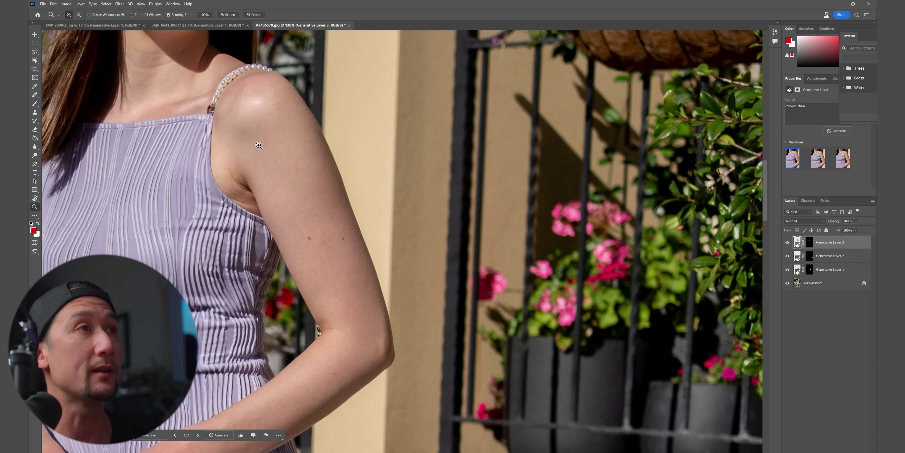
{"action": "left_click", "coordinate": [237, 82]}
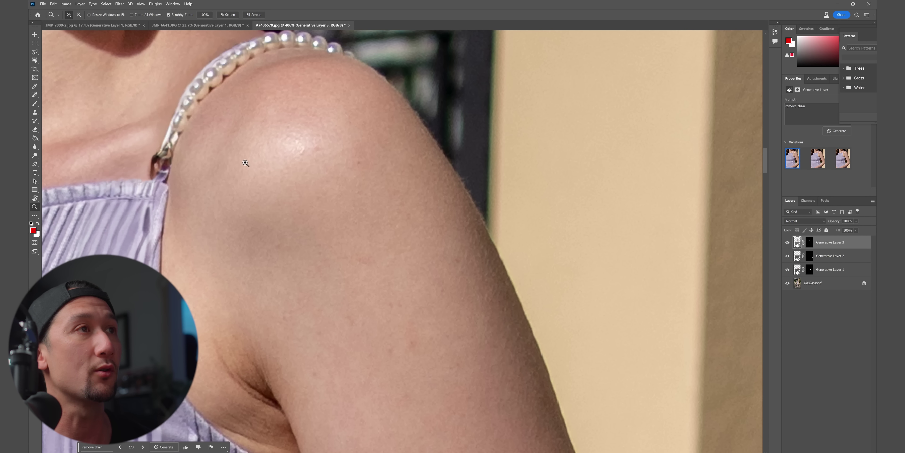
{"action": "scroll", "coordinate": [245, 163], "scroll_direction": "down", "scroll_amount": 10}
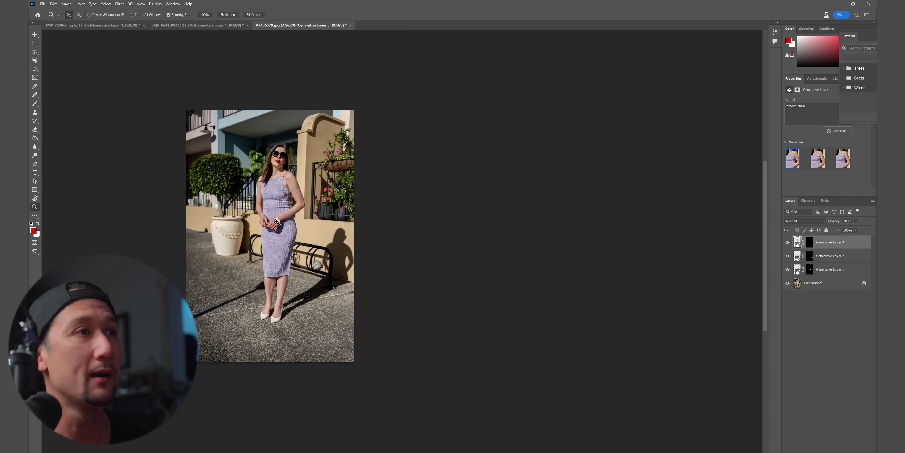
{"action": "left_click_drag", "start_coordinate": [277, 222], "coordinate": [423, 241]}
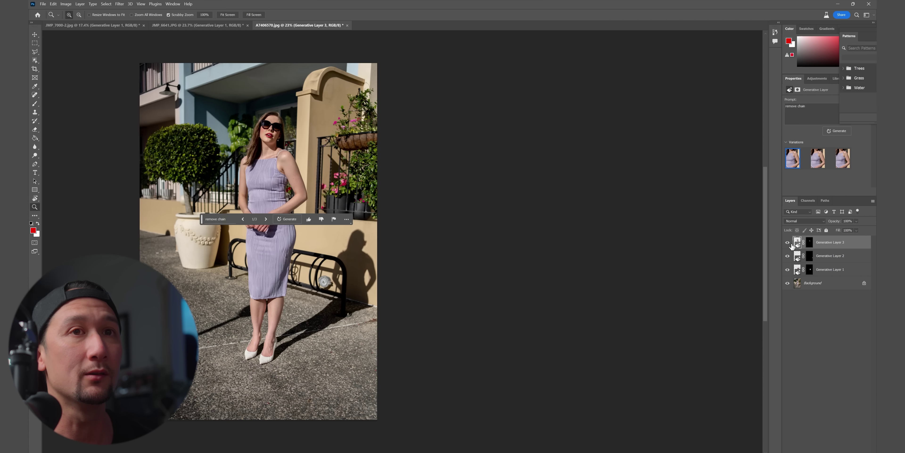
Step: Toggle the handbag- and chain-removal layers off and on, leaving all three generative layers visible
{"action": "left_click", "coordinate": [788, 243]}
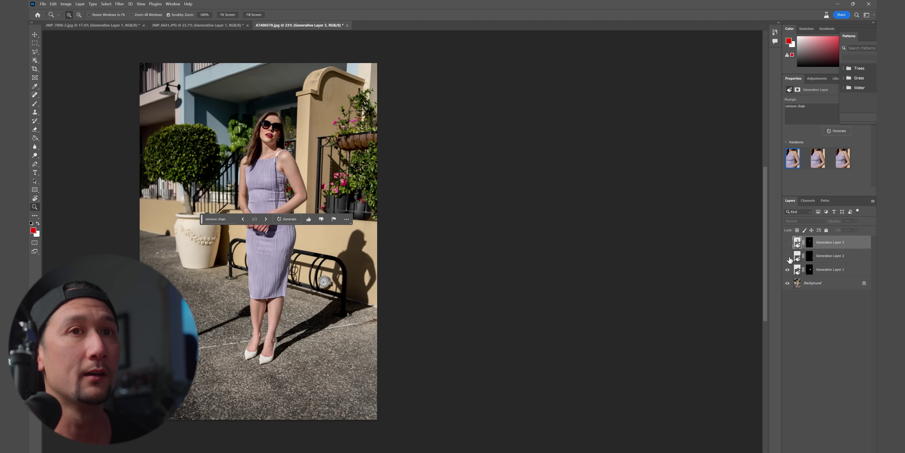
{"action": "left_click", "coordinate": [788, 269]}
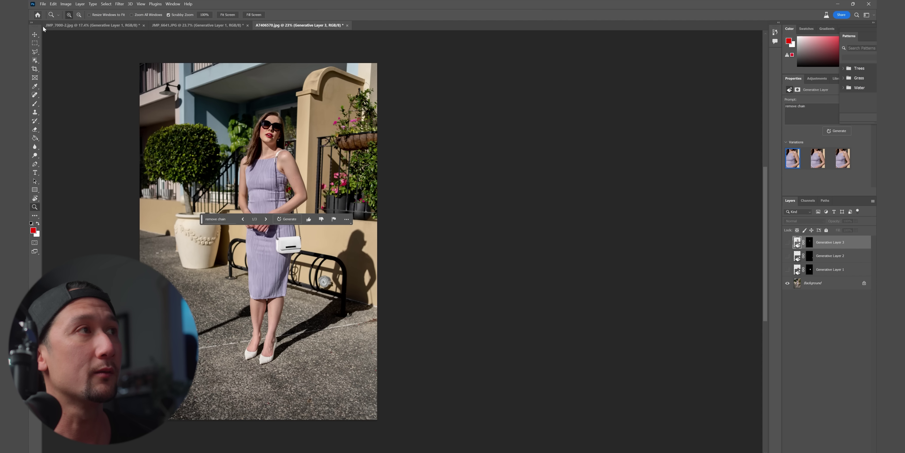
{"action": "key", "text": "v"}
{"action": "left_click", "coordinate": [395, 186]}
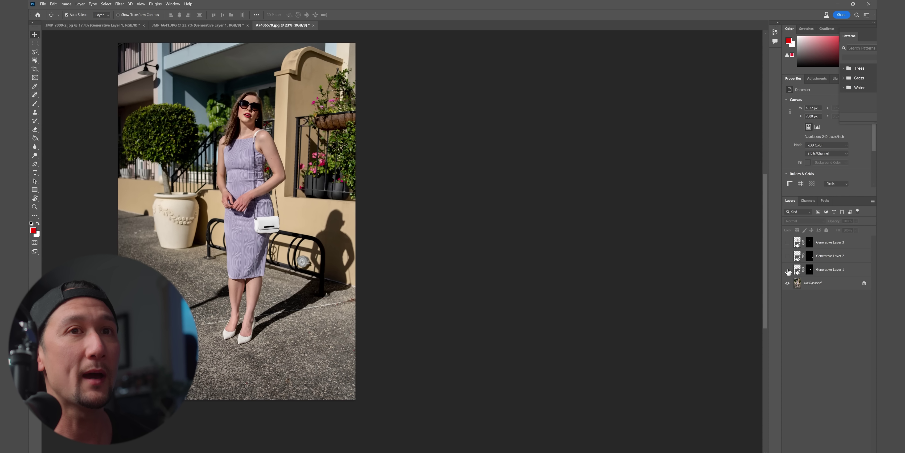
{"action": "left_click_drag", "start_coordinate": [789, 270], "coordinate": [788, 248]}
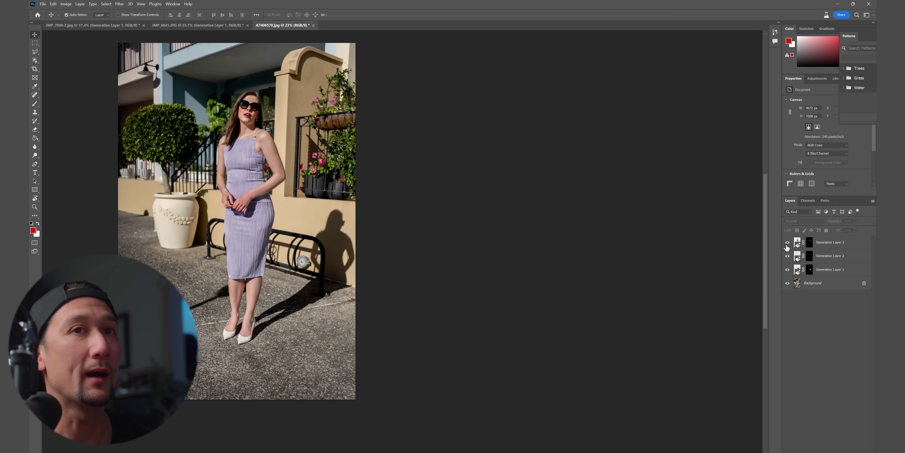
{"action": "left_click", "coordinate": [787, 248]}
{"action": "left_click", "coordinate": [787, 270]}
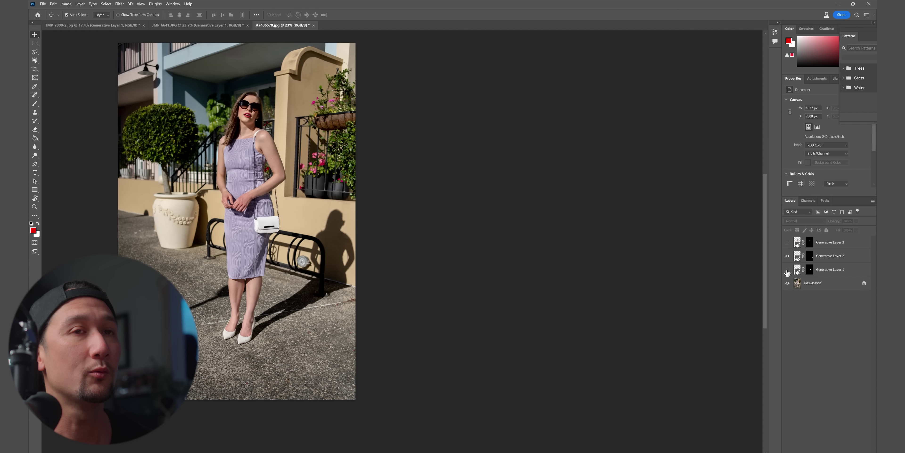
{"action": "left_click", "coordinate": [787, 271]}
{"action": "left_click", "coordinate": [788, 243]}
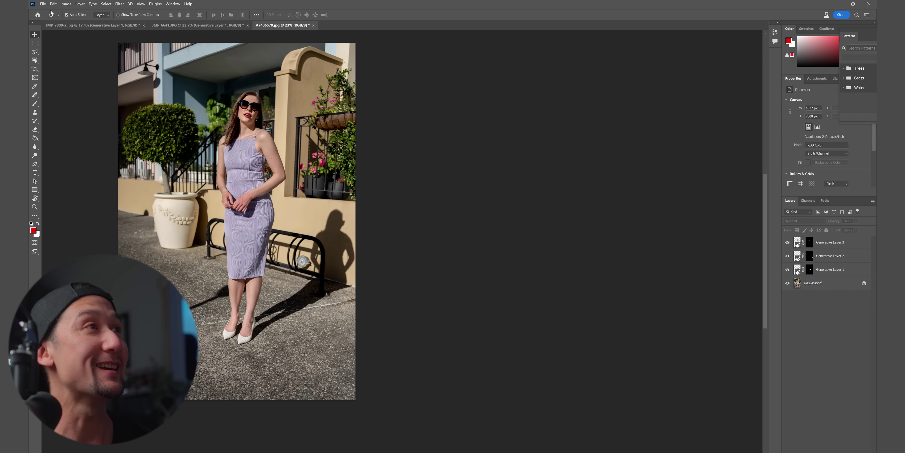
Step: Open the photo JAS01580.jpg
{"action": "left_click", "coordinate": [43, 4]}
{"action": "left_click", "coordinate": [53, 17]}
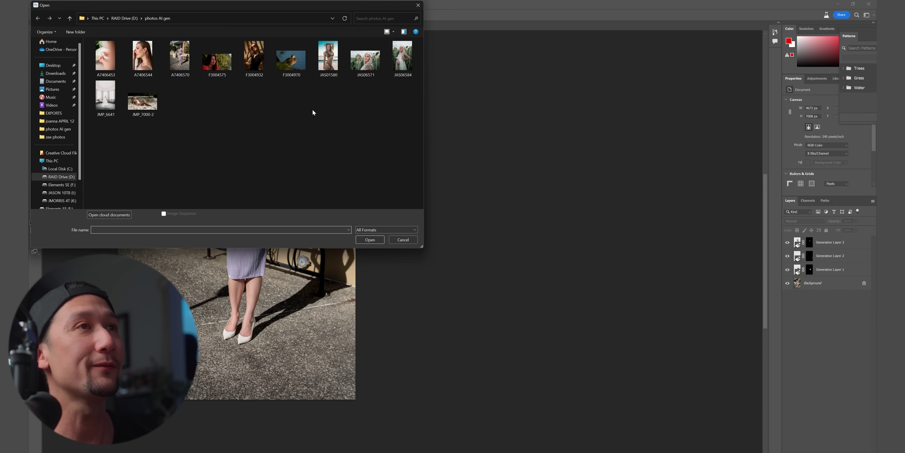
{"action": "double_click", "coordinate": [333, 63]}
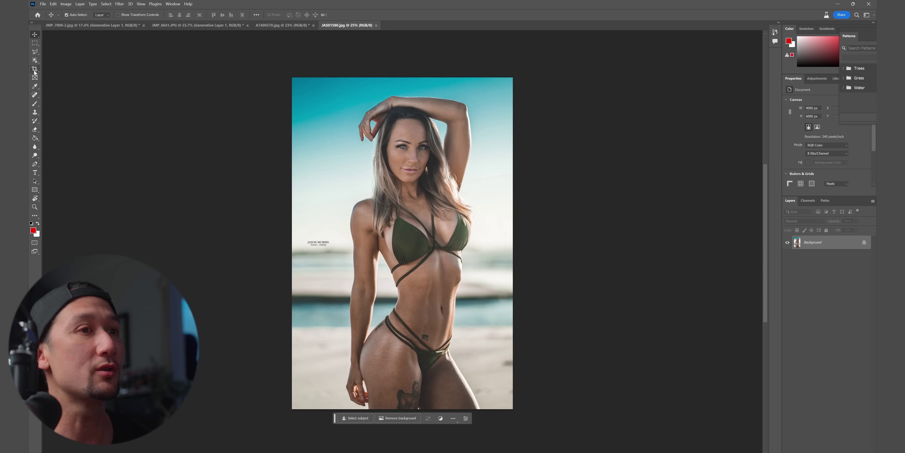
Step: Widen the canvas to about 14209 px with white space on both sides
{"action": "left_click", "coordinate": [35, 207]}
{"action": "left_click_drag", "start_coordinate": [330, 237], "coordinate": [219, 239]}
{"action": "left_click", "coordinate": [35, 69]}
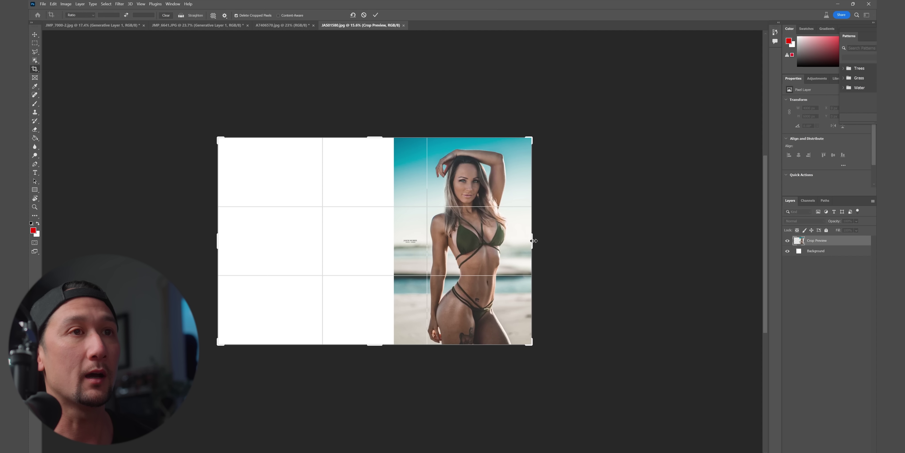
{"action": "left_click_drag", "start_coordinate": [531, 239], "coordinate": [618, 240]}
{"action": "key", "text": "Return"}
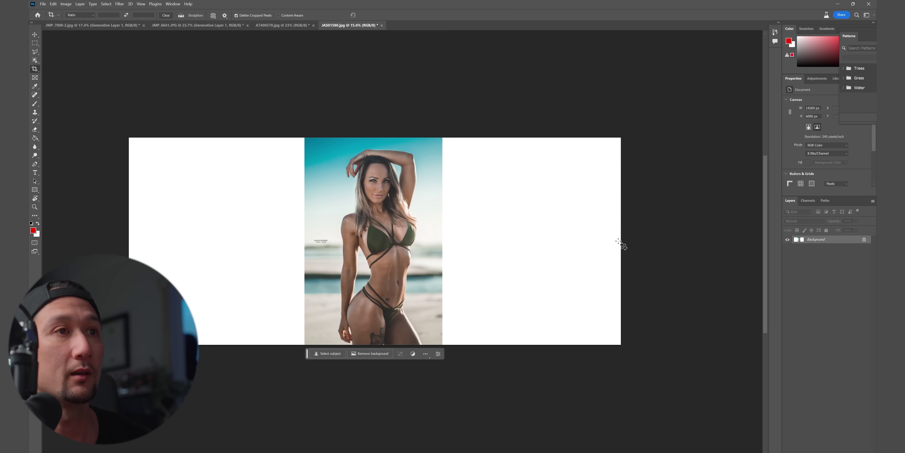
Step: Marquee-select both the left and right blank white areas
{"action": "left_click", "coordinate": [35, 43]}
{"action": "left_click_drag", "start_coordinate": [129, 137], "coordinate": [309, 384]}
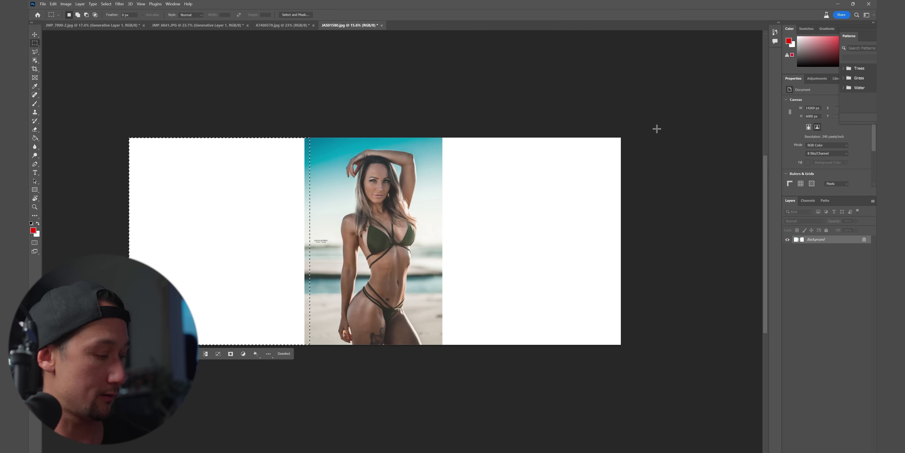
{"action": "left_click_drag", "start_coordinate": [648, 153], "coordinate": [438, 394]}
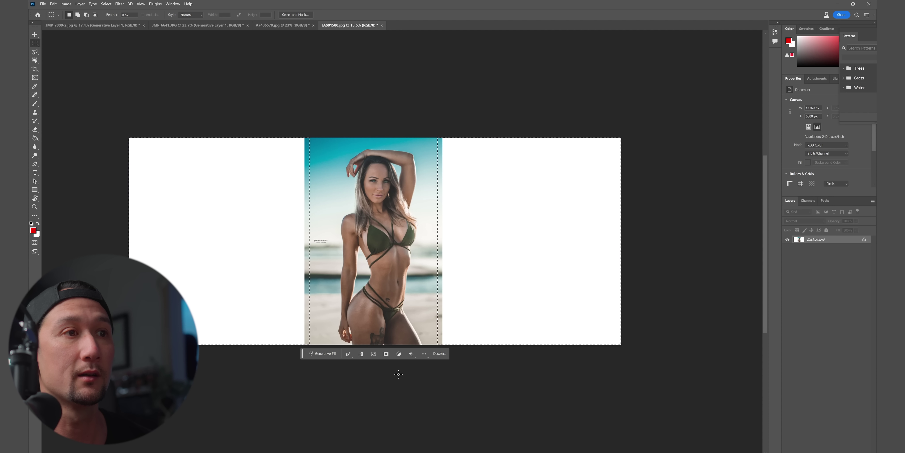
Step: Generate beach, sea and sky on both sides with an empty prompt, keeping variation 2/3
{"action": "left_click", "coordinate": [321, 353]}
{"action": "left_click", "coordinate": [423, 355]}
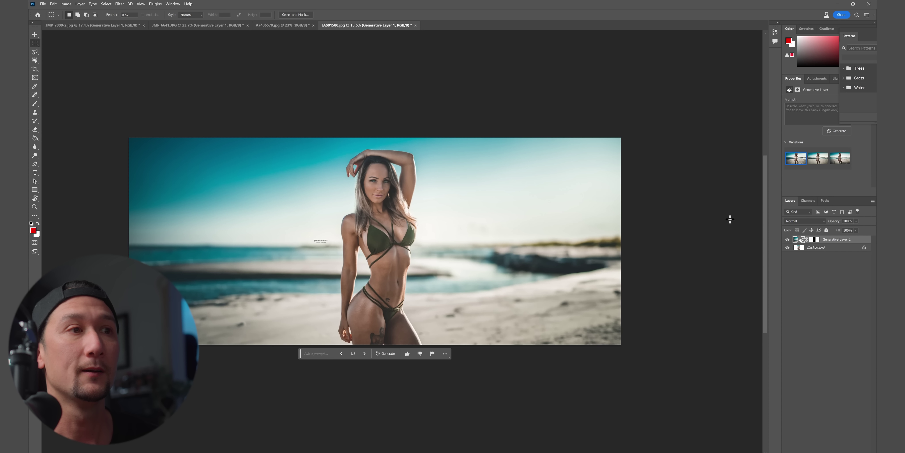
{"action": "left_click", "coordinate": [365, 353]}
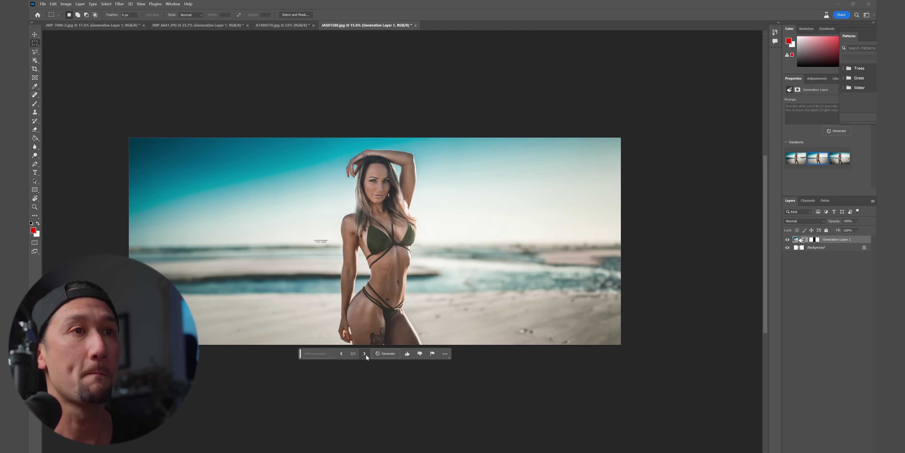
{"action": "left_click", "coordinate": [342, 354]}
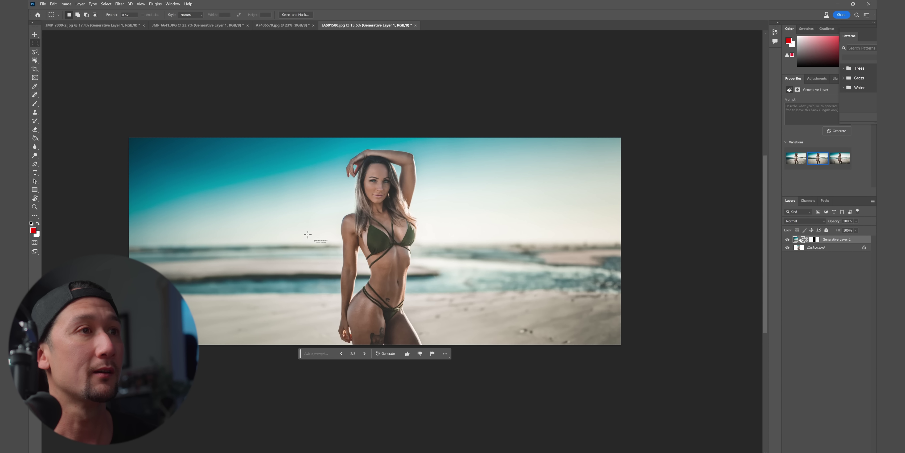
Step: Select the small distant object left of the woman and generate a fill with 'remove'
{"action": "left_click_drag", "start_coordinate": [308, 235], "coordinate": [334, 255]}
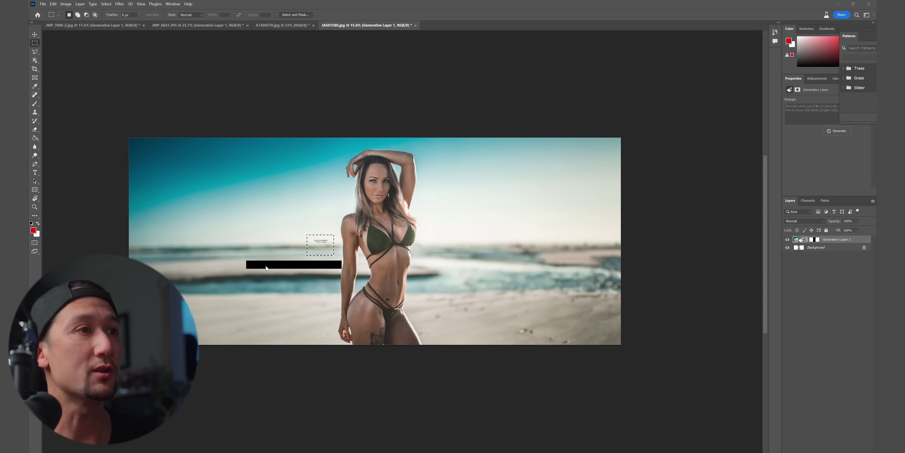
{"action": "type", "text": "remove"}
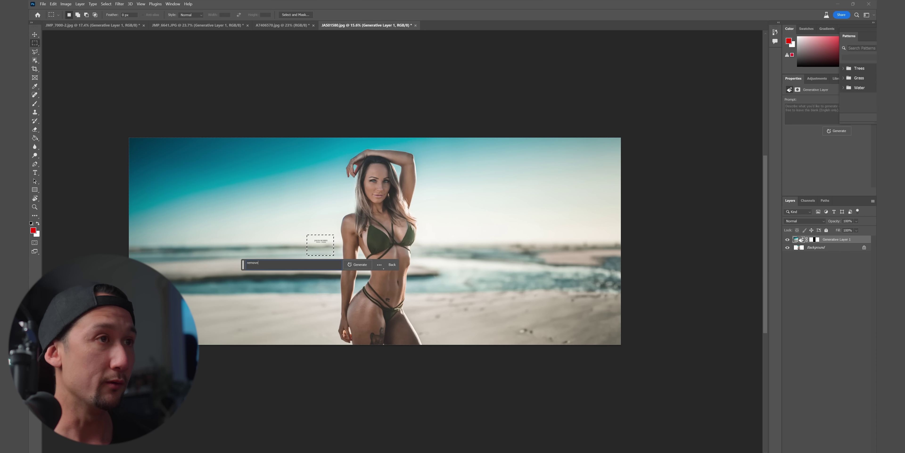
{"action": "key", "text": "Return"}
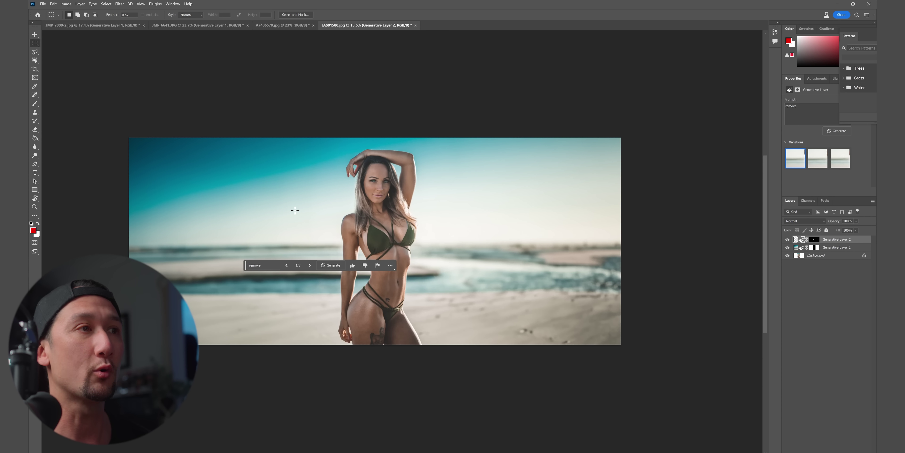
Step: Generate 'palm trees out of focus' on the left beach, browse three variations, then hide the layer
{"action": "left_click_drag", "start_coordinate": [160, 158], "coordinate": [261, 276]}
{"action": "left_click", "coordinate": [170, 284]}
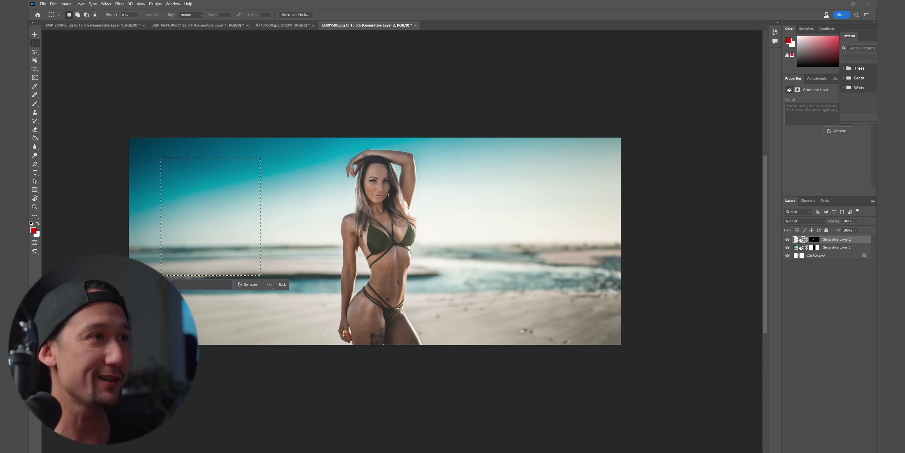
{"action": "left_click", "coordinate": [248, 284]}
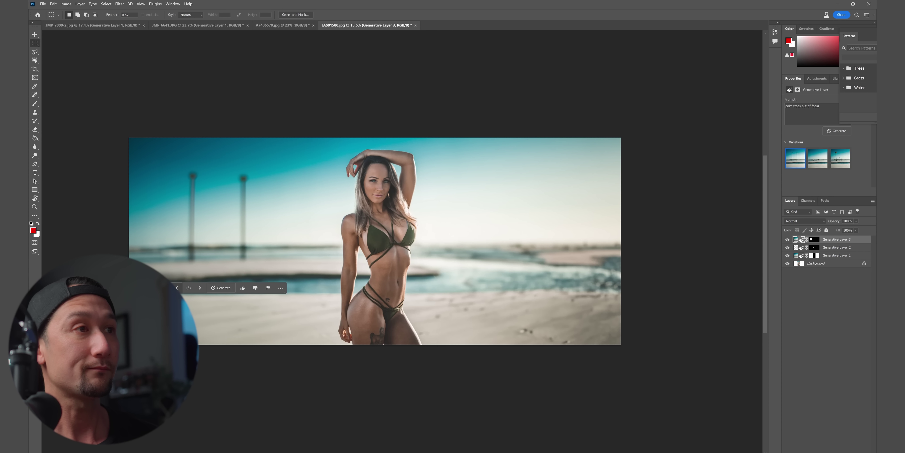
{"action": "left_click", "coordinate": [200, 288]}
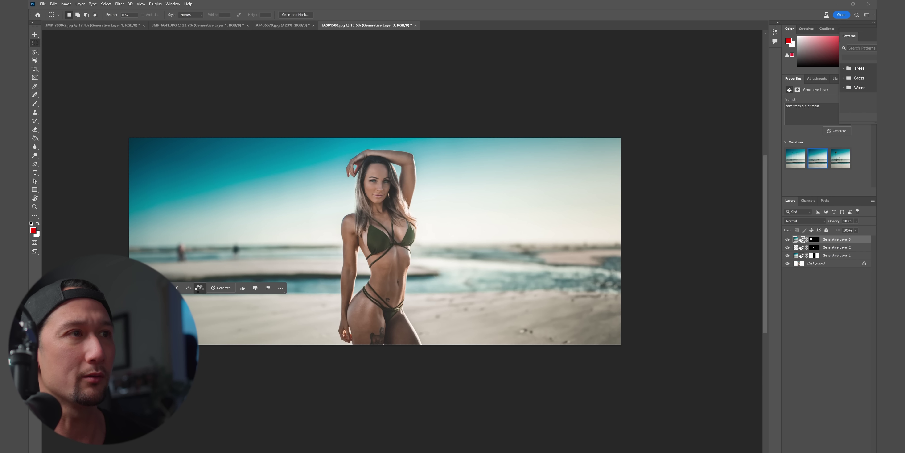
{"action": "left_click", "coordinate": [200, 288]}
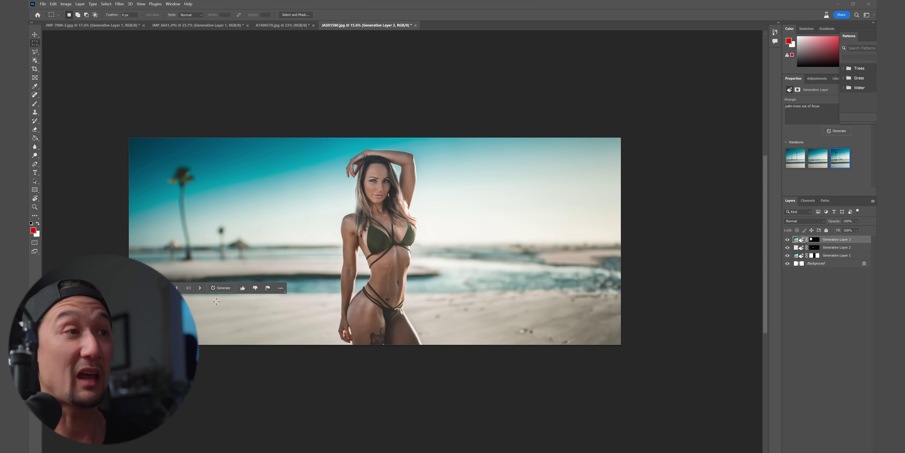
{"action": "left_click", "coordinate": [788, 239]}
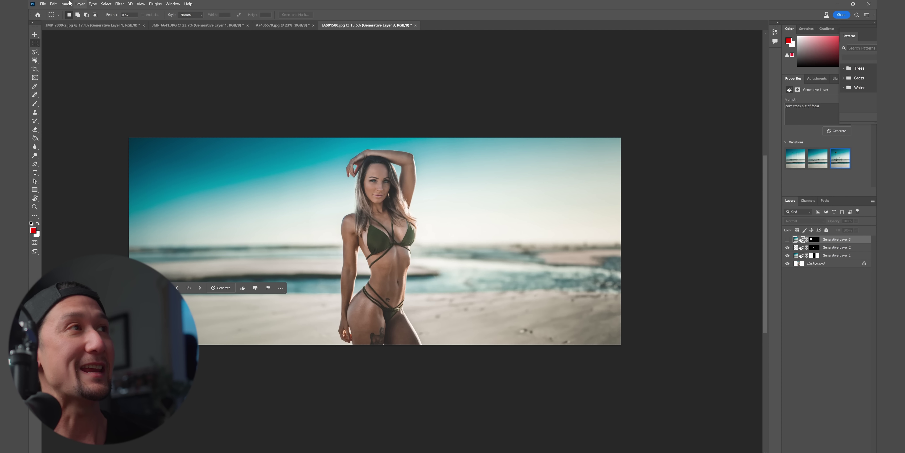
Step: Open the sunflower portrait JAS06571.jpg
{"action": "left_click", "coordinate": [42, 3]}
{"action": "left_click", "coordinate": [57, 19]}
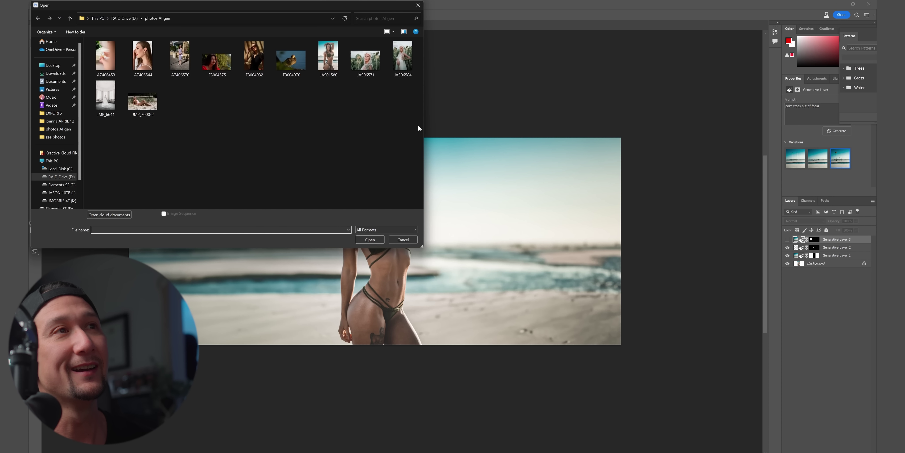
{"action": "double_click", "coordinate": [372, 67]}
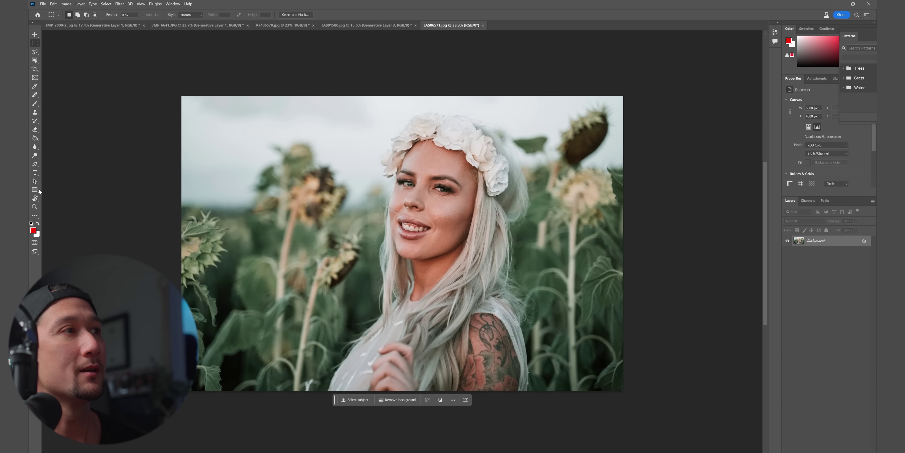
Step: Extend the canvas outward on both sides and marquee the left white area
{"action": "left_click", "coordinate": [34, 207]}
{"action": "left_click_drag", "start_coordinate": [311, 247], "coordinate": [285, 250]}
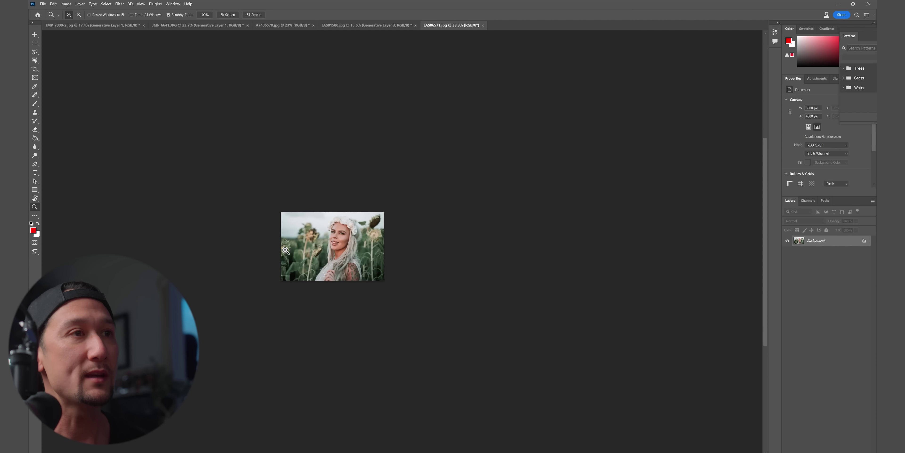
{"action": "left_click", "coordinate": [34, 43]}
{"action": "left_click", "coordinate": [34, 69]}
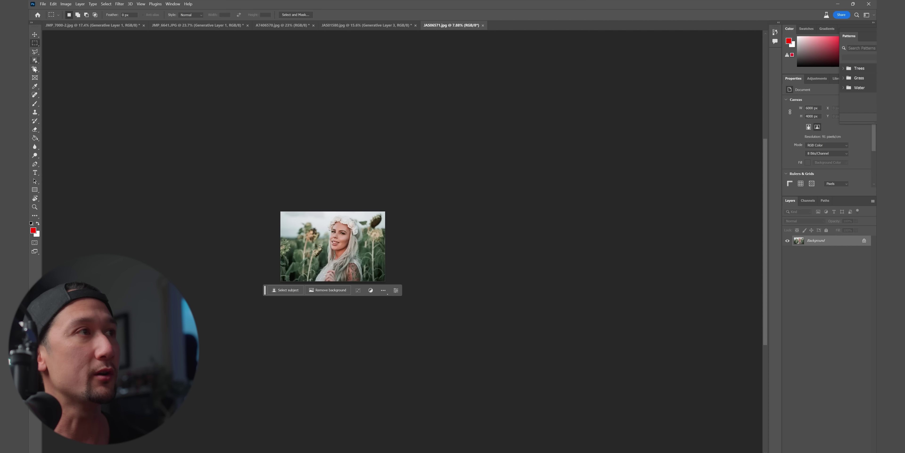
{"action": "left_click_drag", "start_coordinate": [278, 245], "coordinate": [212, 246]}
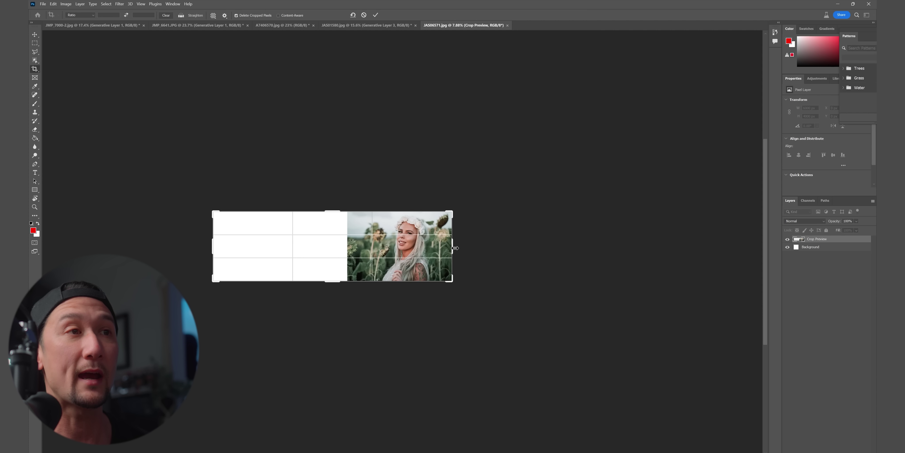
{"action": "left_click_drag", "start_coordinate": [455, 247], "coordinate": [524, 247]}
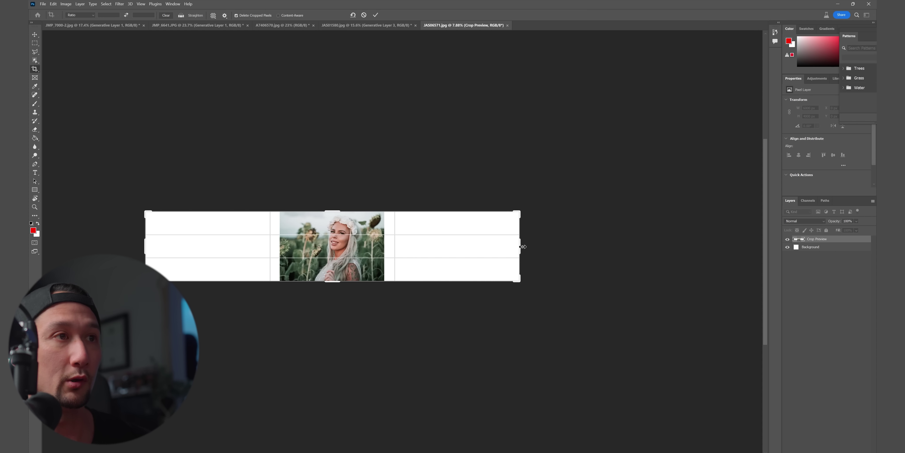
{"action": "key", "text": "Return"}
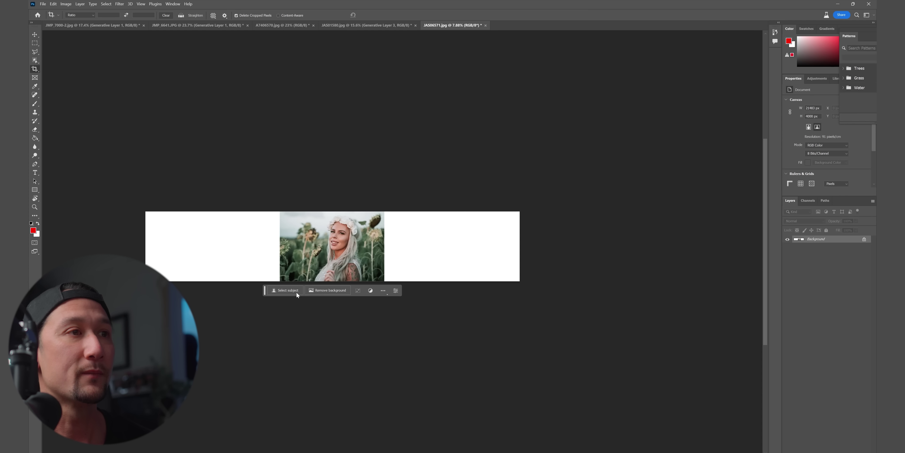
{"action": "left_click", "coordinate": [36, 43]}
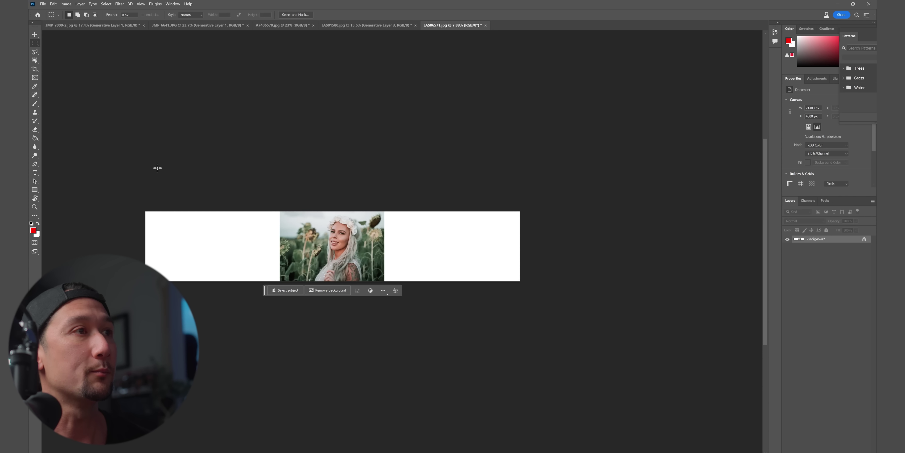
{"action": "left_click_drag", "start_coordinate": [144, 209], "coordinate": [290, 313]}
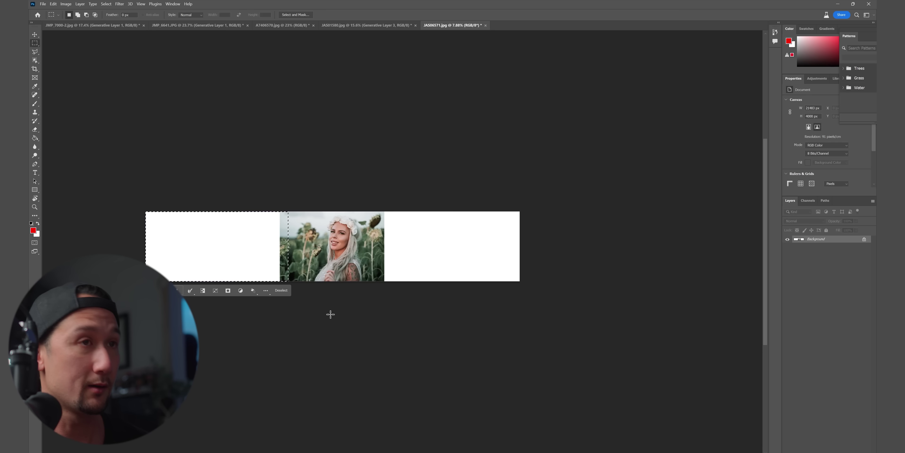
Step: Add the right white side, generate a sunflower field on both sides, then open the Open dialog
{"action": "left_click_drag", "start_coordinate": [555, 201], "coordinate": [376, 310]}
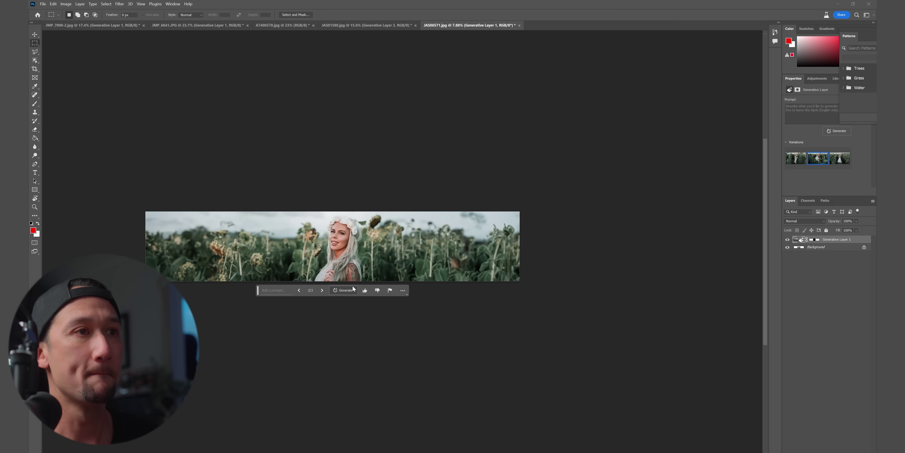
{"action": "left_click", "coordinate": [323, 290]}
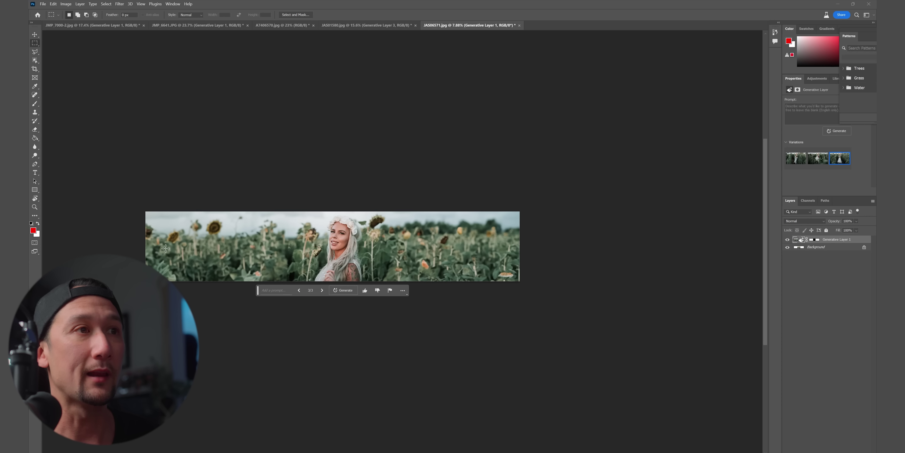
{"action": "left_click", "coordinate": [43, 3]}
{"action": "left_click", "coordinate": [53, 18]}
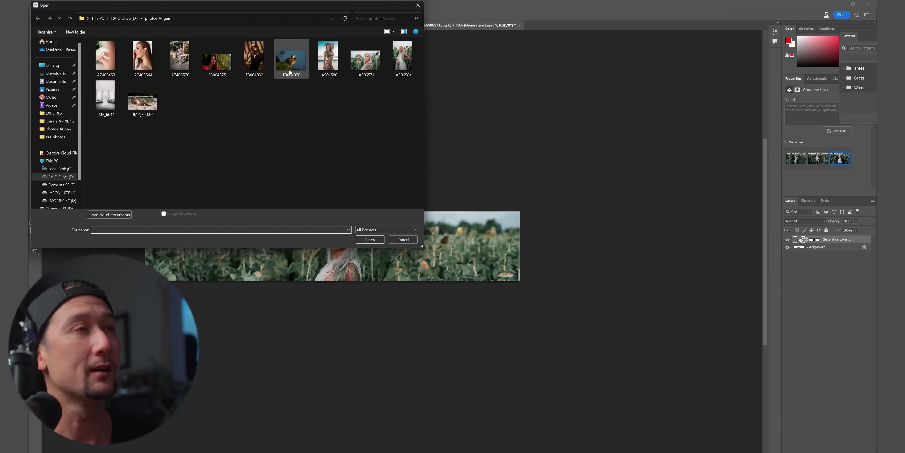
Step: Open the sunglasses portrait F3004932.jpg and zoom out
{"action": "double_click", "coordinate": [261, 63]}
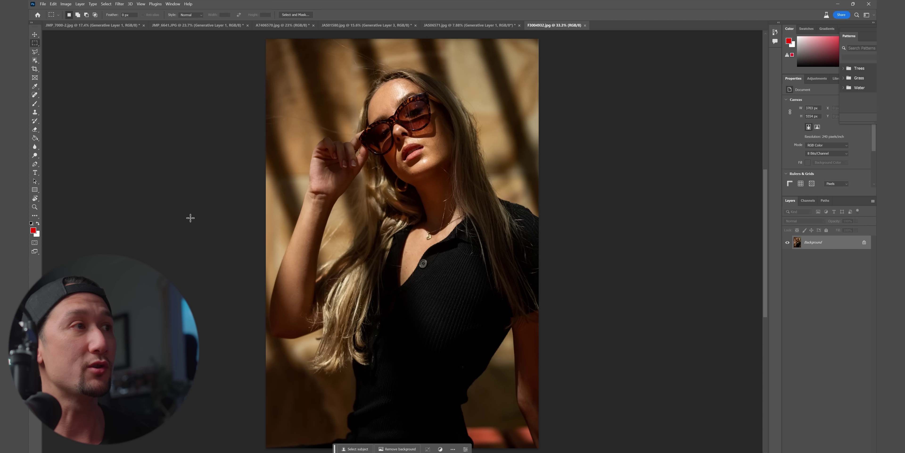
{"action": "left_click", "coordinate": [34, 207]}
{"action": "left_click_drag", "start_coordinate": [340, 267], "coordinate": [322, 273]}
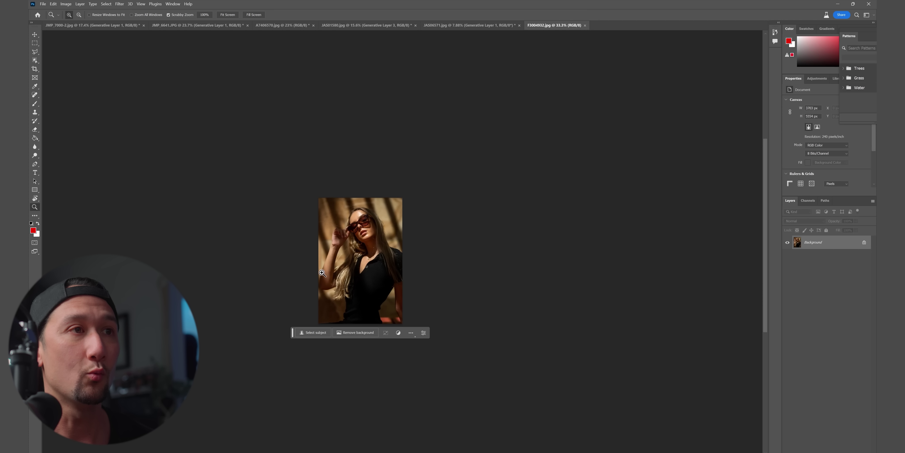
Step: Widen the canvas to 12123 px on both sides and marquee the right white area
{"action": "left_click", "coordinate": [35, 69]}
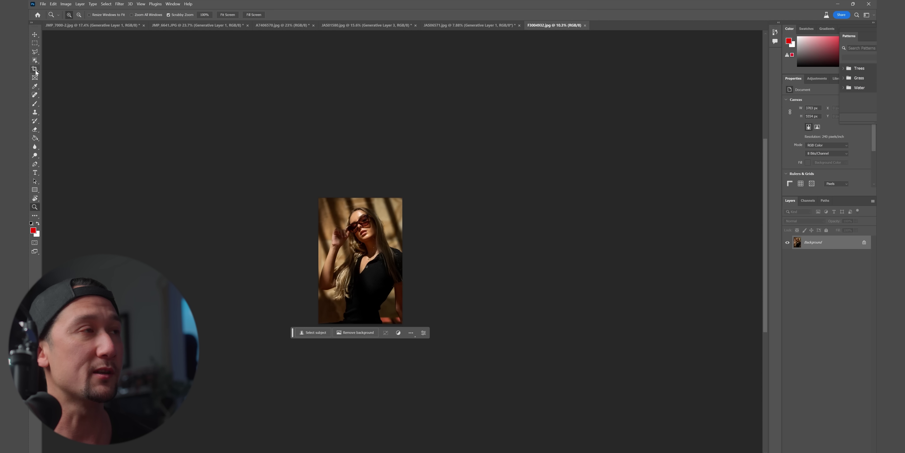
{"action": "left_click_drag", "start_coordinate": [320, 263], "coordinate": [270, 263]}
{"action": "left_click_drag", "start_coordinate": [451, 262], "coordinate": [498, 260]}
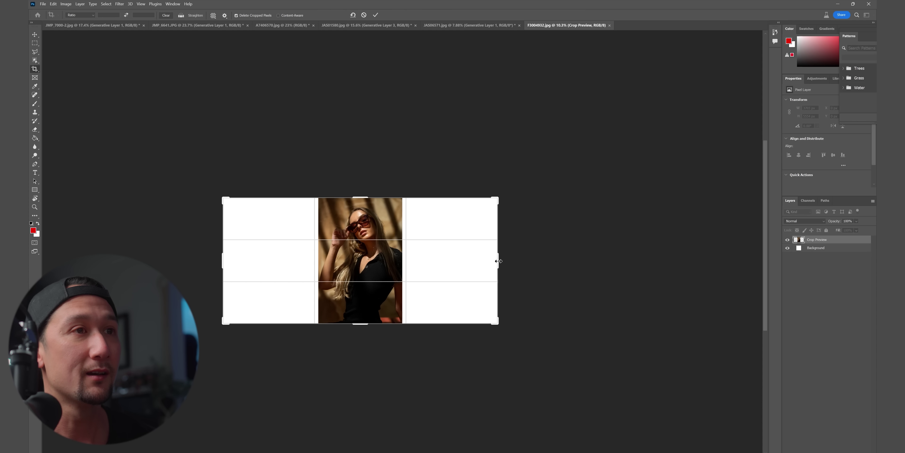
{"action": "key", "text": "Return"}
{"action": "left_click", "coordinate": [35, 43]}
{"action": "left_click_drag", "start_coordinate": [530, 196], "coordinate": [397, 350]}
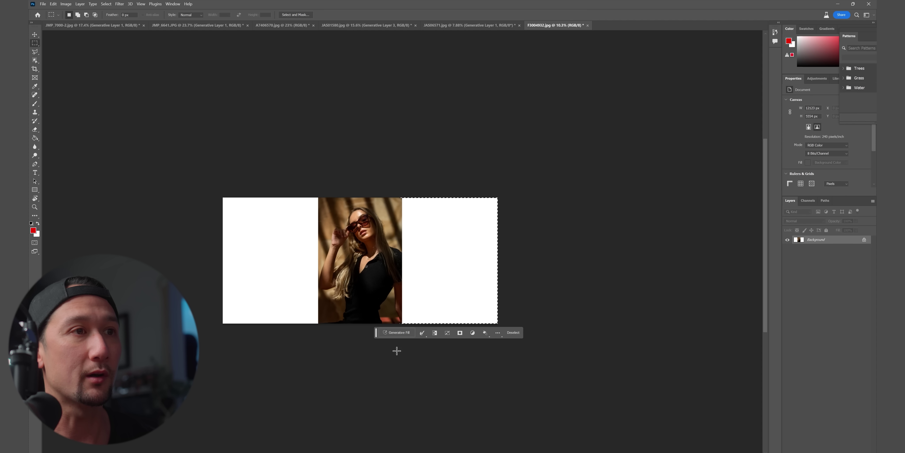
Step: Generate a diagonal-shadow wall on the right side, keeping variation 3/3
{"action": "left_click", "coordinate": [394, 333]}
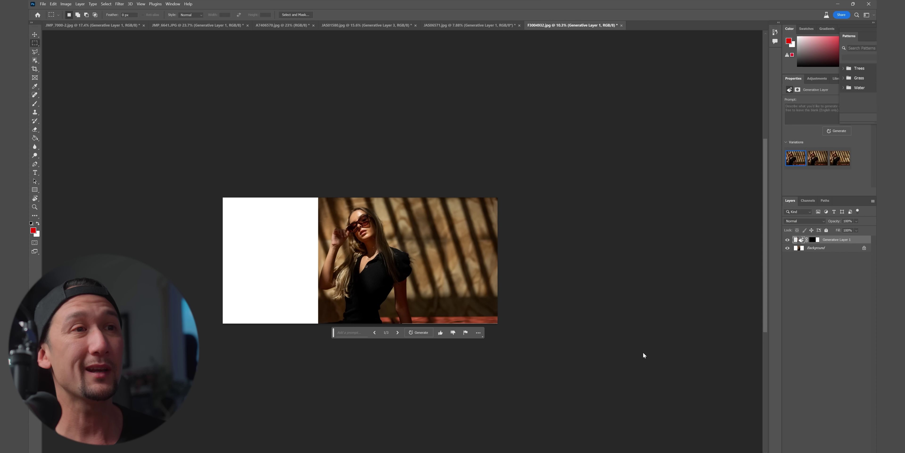
{"action": "left_click", "coordinate": [35, 207]}
{"action": "left_click_drag", "start_coordinate": [379, 245], "coordinate": [441, 273]}
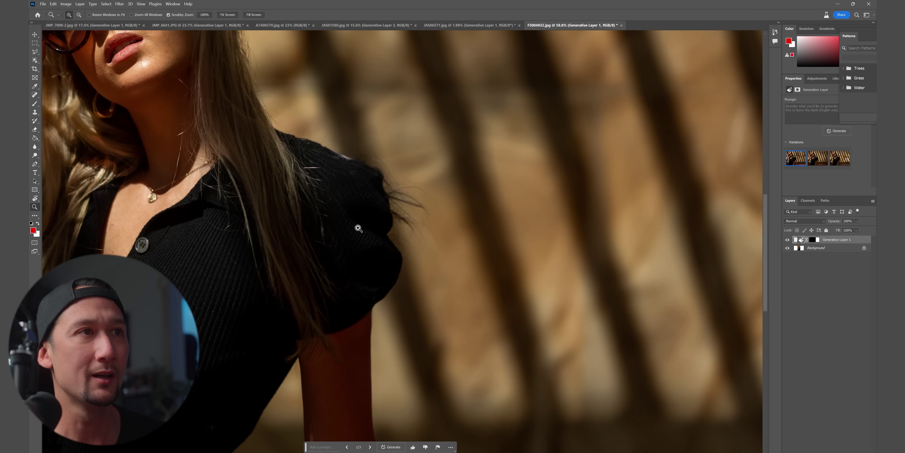
{"action": "left_click", "coordinate": [453, 262], "text": "alt"}
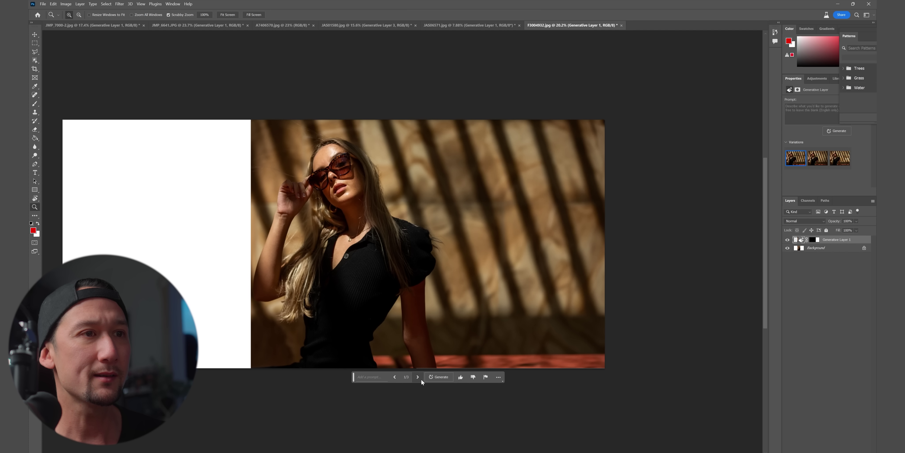
{"action": "left_click", "coordinate": [418, 377]}
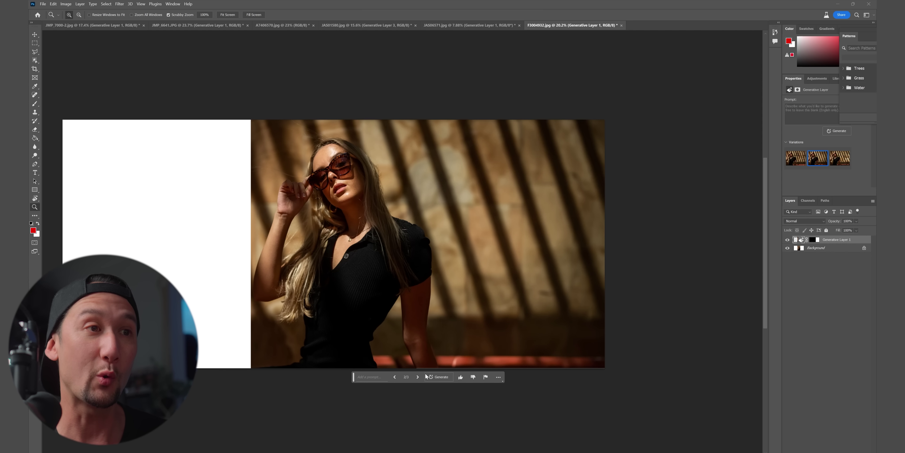
{"action": "left_click", "coordinate": [417, 378]}
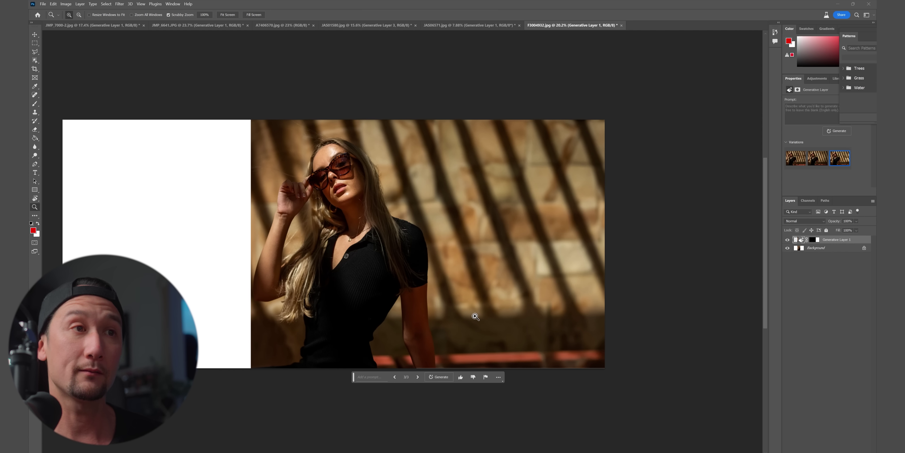
Step: Zoom in on the woman's arm and sleeve edge to inspect the fill
{"action": "left_click_drag", "start_coordinate": [416, 292], "coordinate": [465, 283]}
{"action": "left_click_drag", "start_coordinate": [409, 349], "coordinate": [497, 264]}
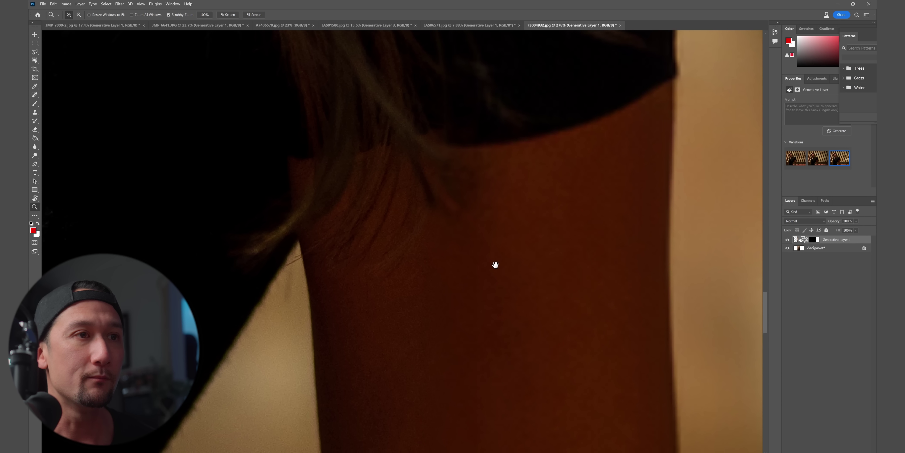
{"action": "left_click_drag", "start_coordinate": [473, 316], "coordinate": [467, 258]}
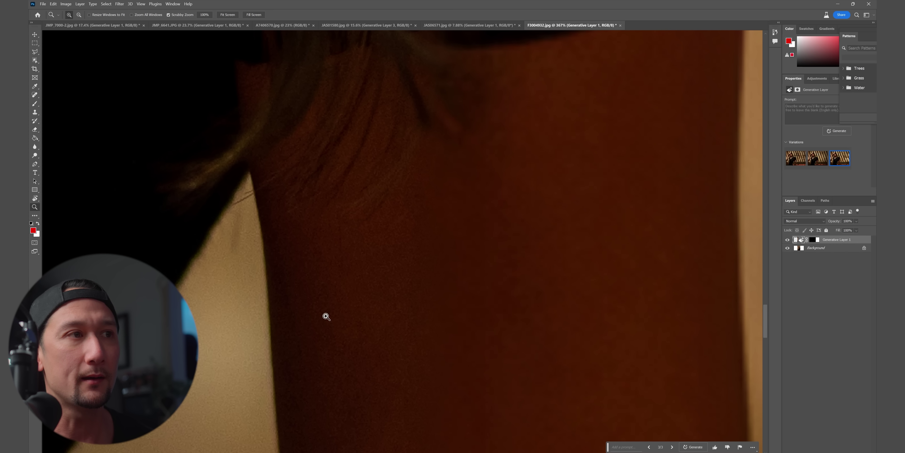
Step: Apply Add Noise at 4% Uniform to the generated layer
{"action": "left_click", "coordinate": [120, 4]}
{"action": "mouse_move", "coordinate": [124, 101]}
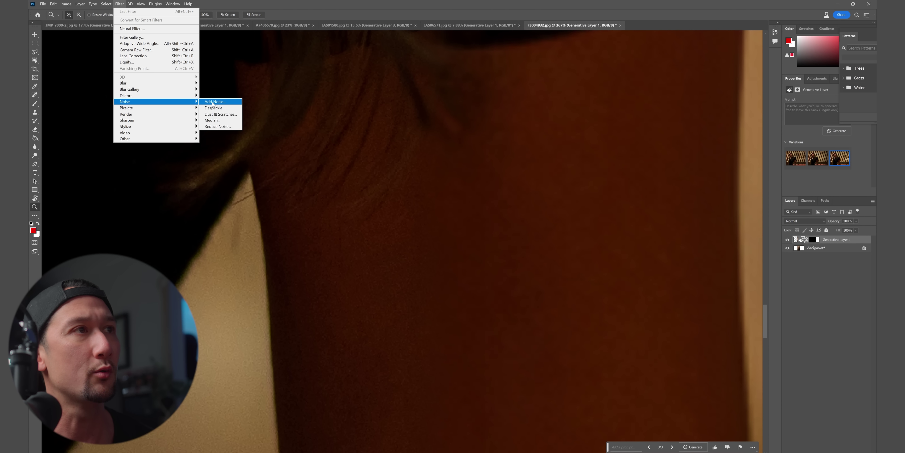
{"action": "left_click", "coordinate": [215, 102]}
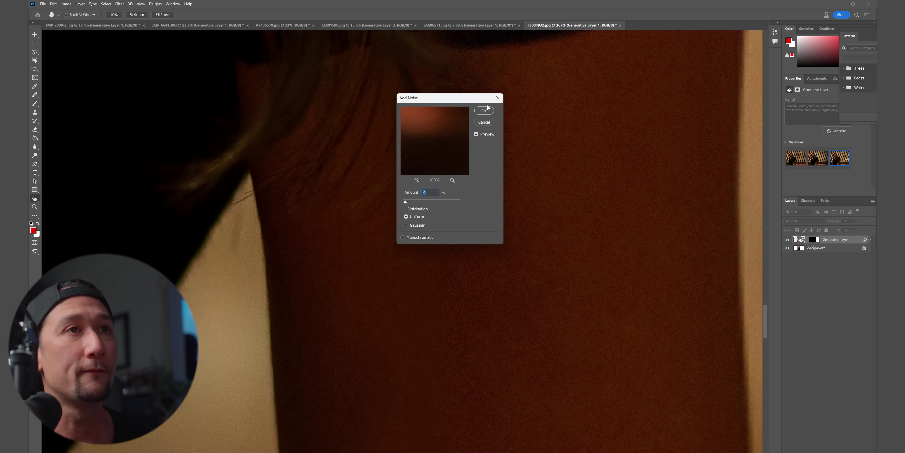
{"action": "left_click", "coordinate": [484, 110]}
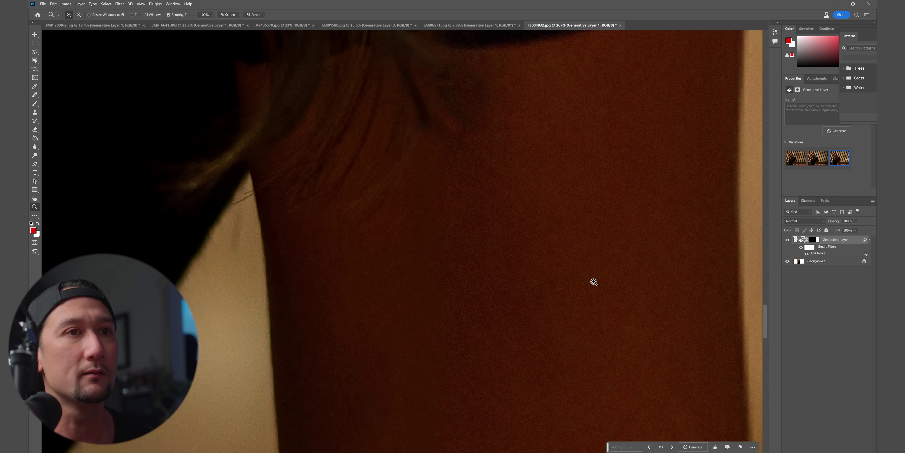
Step: Zoom out and recentre the view on the whole sunglasses photo
{"action": "scroll", "coordinate": [541, 311], "scroll_direction": "down", "scroll_amount": 3}
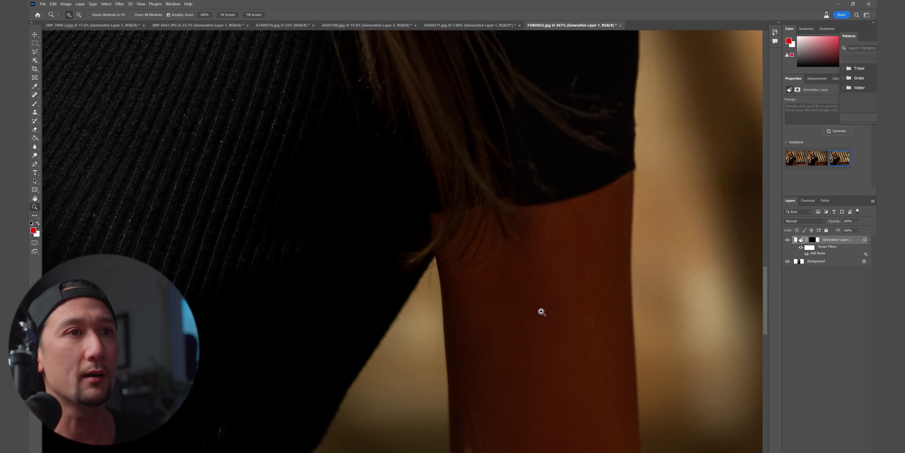
{"action": "scroll", "coordinate": [585, 316], "scroll_direction": "down", "scroll_amount": 3}
{"action": "scroll", "coordinate": [585, 317], "scroll_direction": "down", "scroll_amount": 5}
{"action": "scroll", "coordinate": [588, 247], "scroll_direction": "up", "scroll_amount": 8}
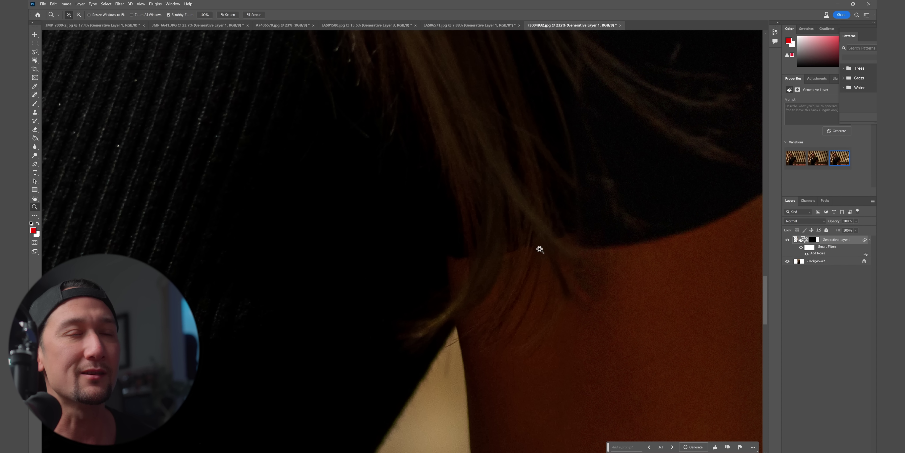
{"action": "scroll", "coordinate": [608, 275], "scroll_direction": "down", "scroll_amount": 1}
{"action": "scroll", "coordinate": [609, 275], "scroll_direction": "down", "scroll_amount": 6}
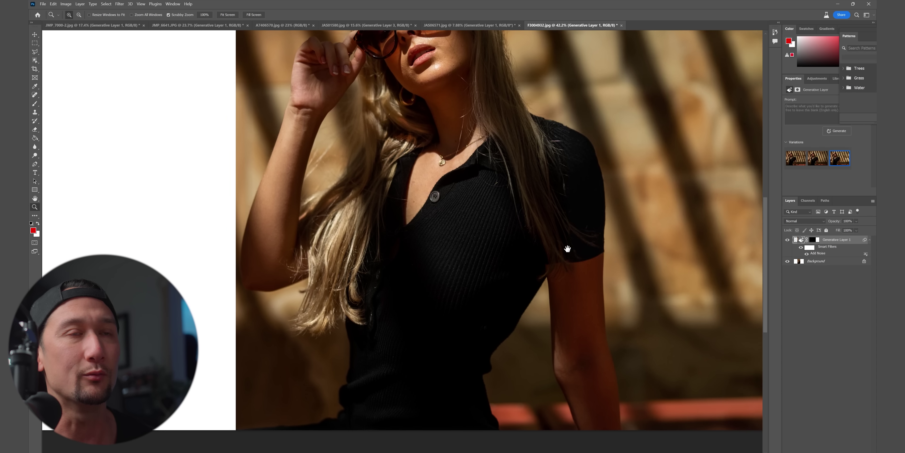
{"action": "scroll", "coordinate": [534, 242], "scroll_direction": "up", "scroll_amount": 4}
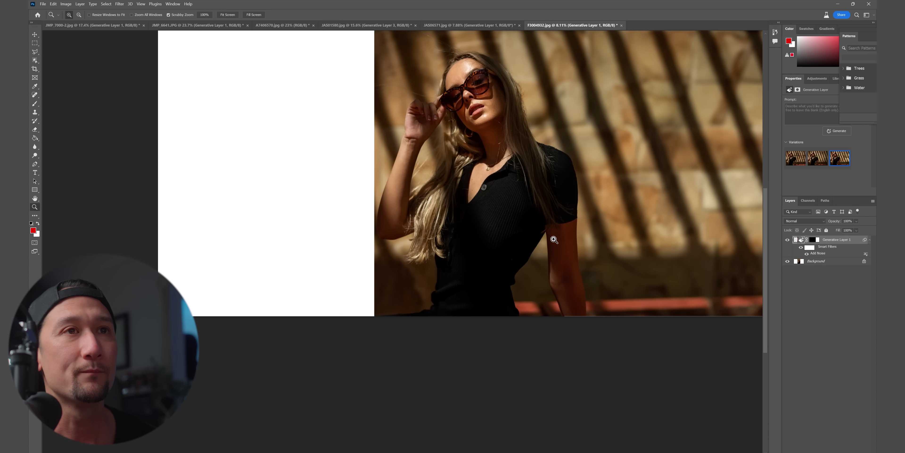
{"action": "scroll", "coordinate": [542, 242], "scroll_direction": "down", "scroll_amount": 3}
{"action": "left_click_drag", "start_coordinate": [638, 210], "coordinate": [583, 235]}
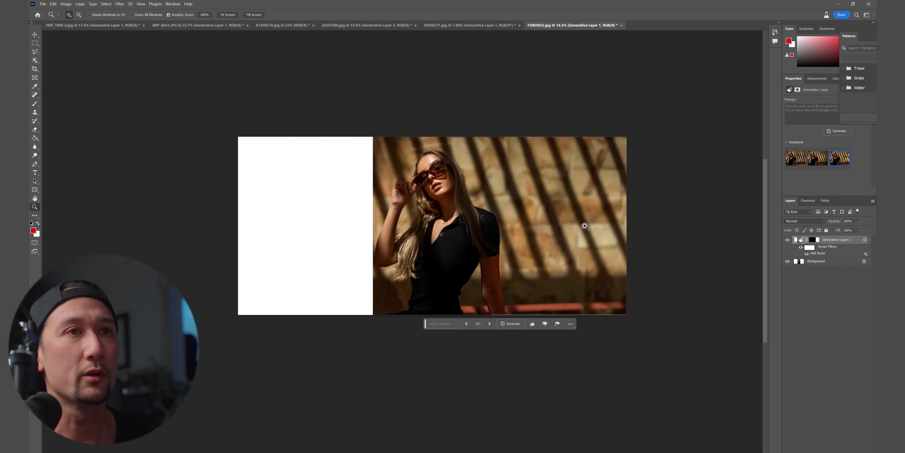
Step: Fill the blank left area with a prompt-free Generative Fill, then begin opening another photo
{"action": "left_click", "coordinate": [39, 43]}
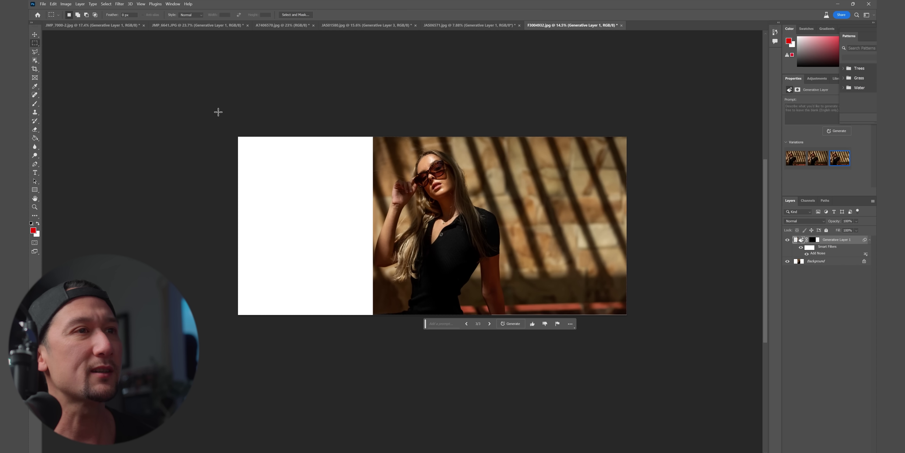
{"action": "left_click_drag", "start_coordinate": [218, 111], "coordinate": [376, 360]}
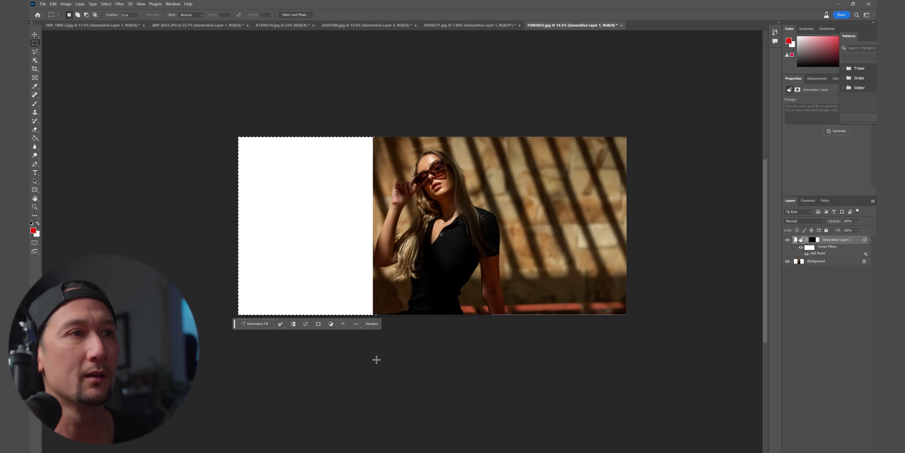
{"action": "left_click", "coordinate": [270, 324]}
{"action": "left_click", "coordinate": [353, 325]}
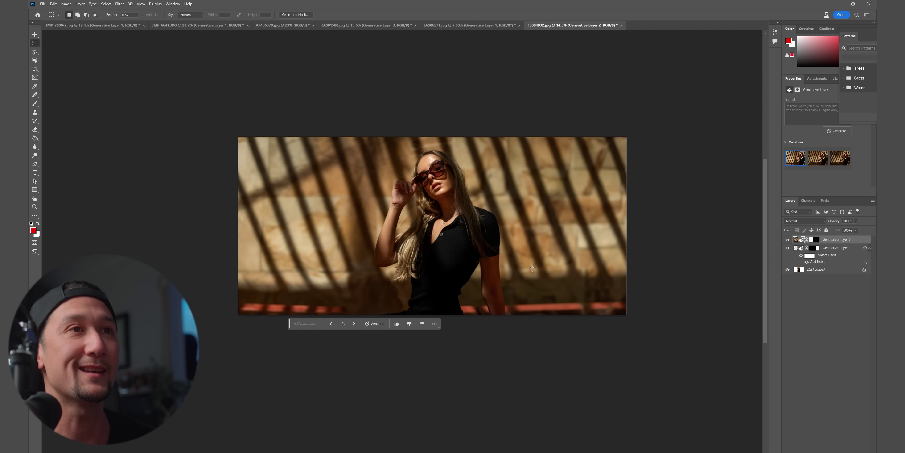
{"action": "left_click", "coordinate": [42, 4]}
{"action": "left_click", "coordinate": [53, 20]}
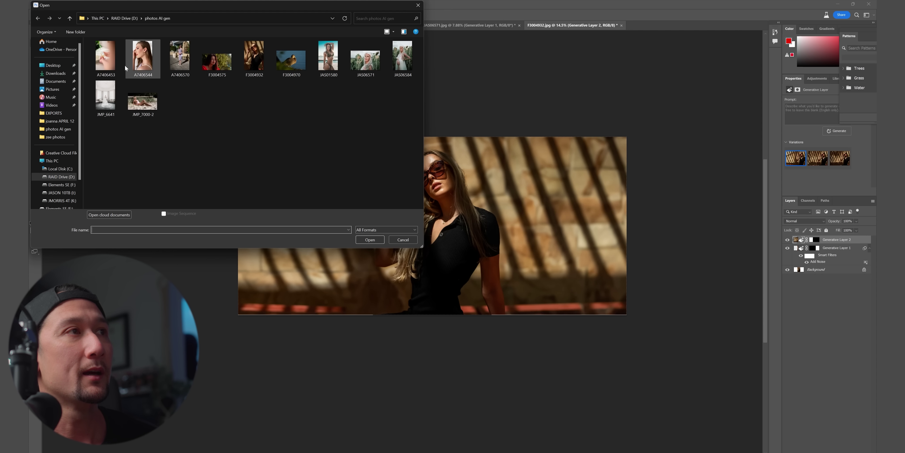
Step: Open A7406453, select its bottom area and enter the Generative Fill prompt 'green plant out of focus'
{"action": "double_click", "coordinate": [107, 58]}
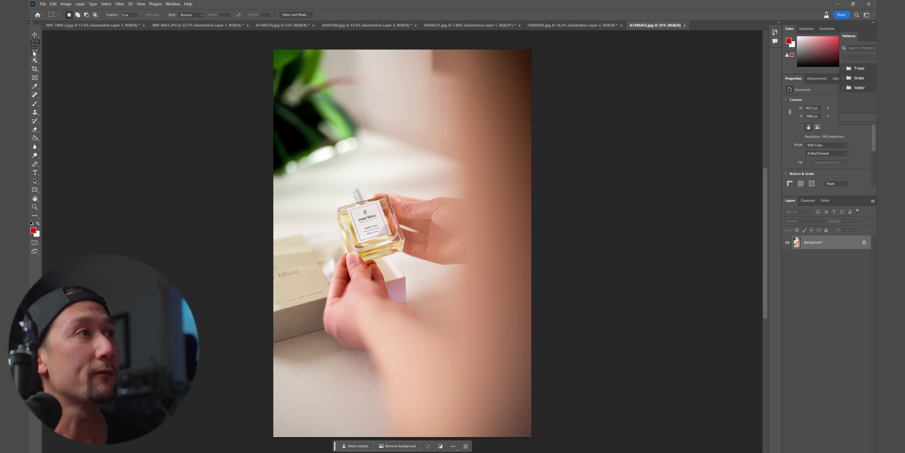
{"action": "left_click_drag", "start_coordinate": [259, 345], "coordinate": [536, 429]}
{"action": "left_click", "coordinate": [349, 275]}
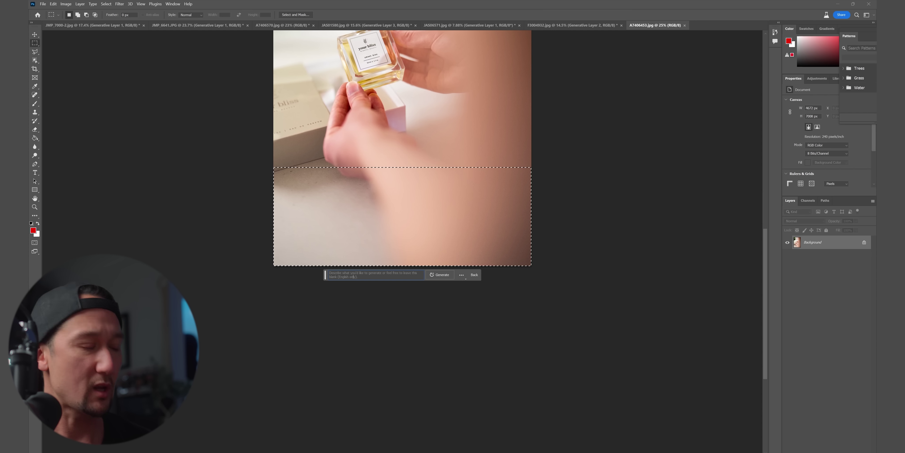
{"action": "type", "text": "green "}
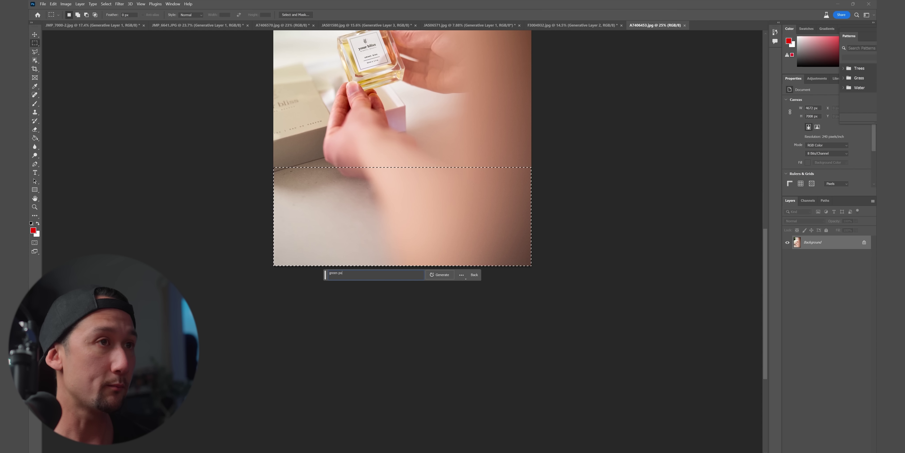
{"action": "type", "text": "plant"}
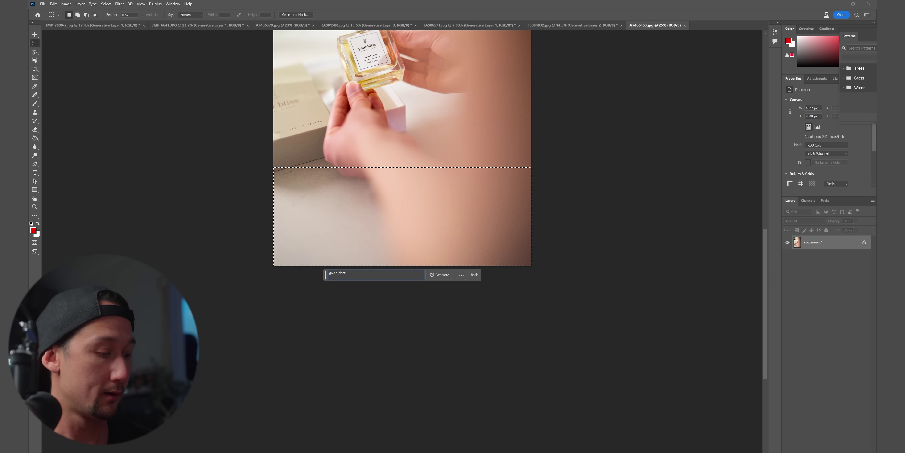
{"action": "type", "text": " out of focus"}
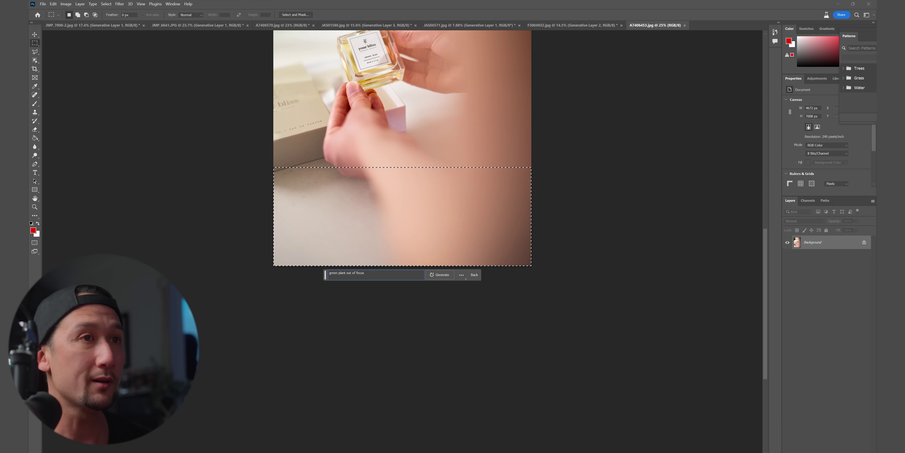
Step: Generate the out-of-focus green plant and browse its variations, returning to the first
{"action": "key", "text": "Return"}
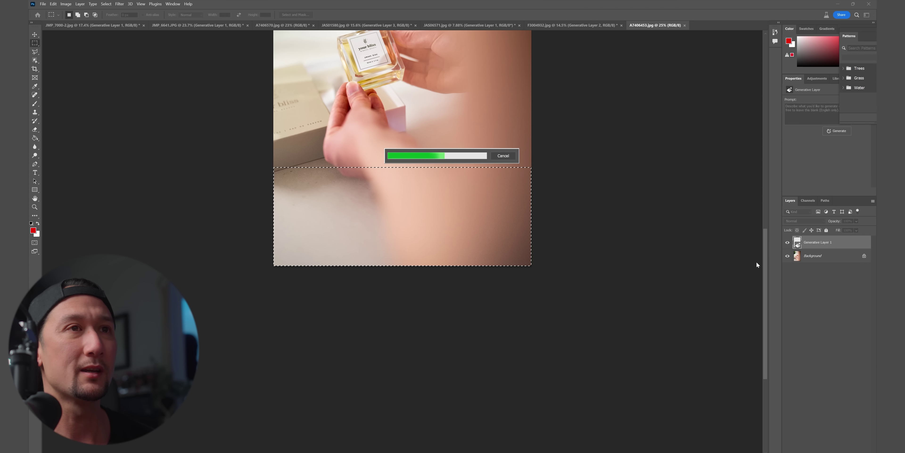
{"action": "scroll", "coordinate": [749, 271], "scroll_direction": "up", "scroll_amount": 5}
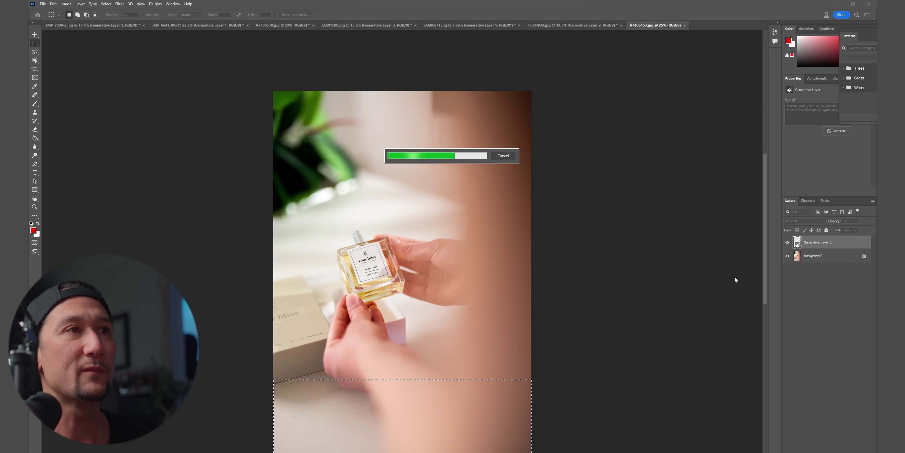
{"action": "scroll", "coordinate": [735, 277], "scroll_direction": "down", "scroll_amount": 1}
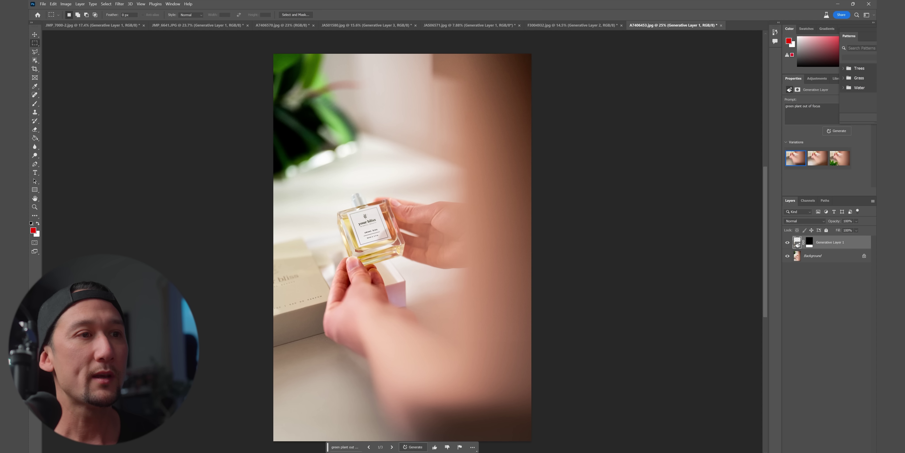
{"action": "left_click", "coordinate": [392, 447]}
{"action": "left_click", "coordinate": [392, 447]}
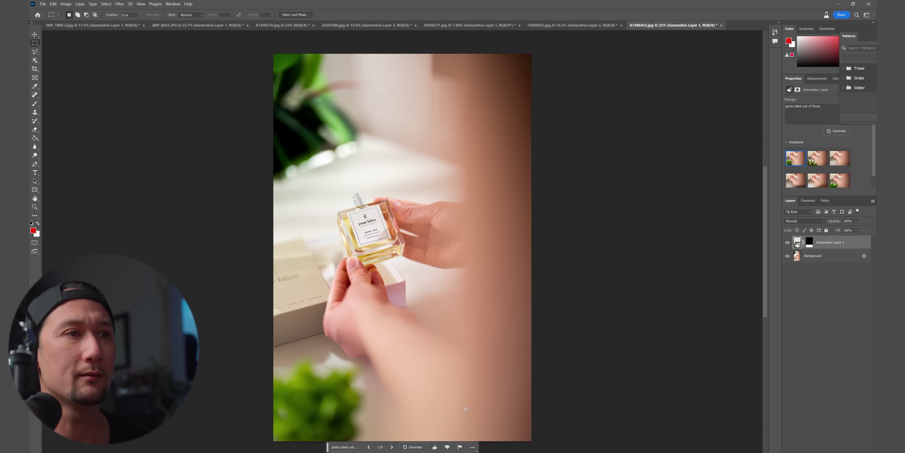
{"action": "left_click", "coordinate": [391, 447]}
{"action": "left_click", "coordinate": [368, 447]}
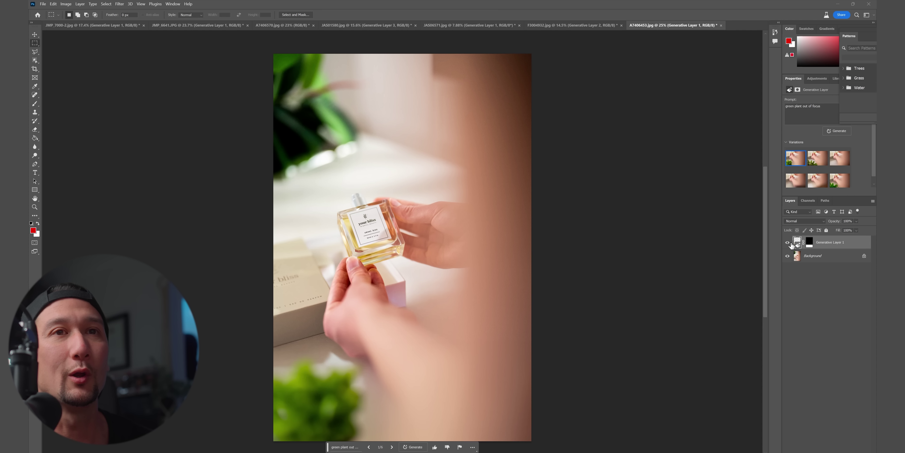
Step: Hide Generative Layer 1 and open the duck photo F3004970
{"action": "left_click", "coordinate": [788, 244]}
{"action": "left_click", "coordinate": [43, 4]}
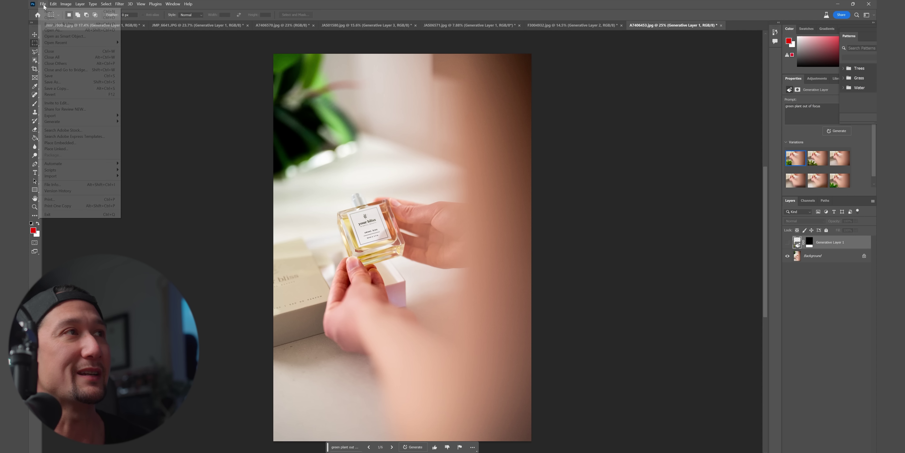
{"action": "left_click", "coordinate": [53, 18]}
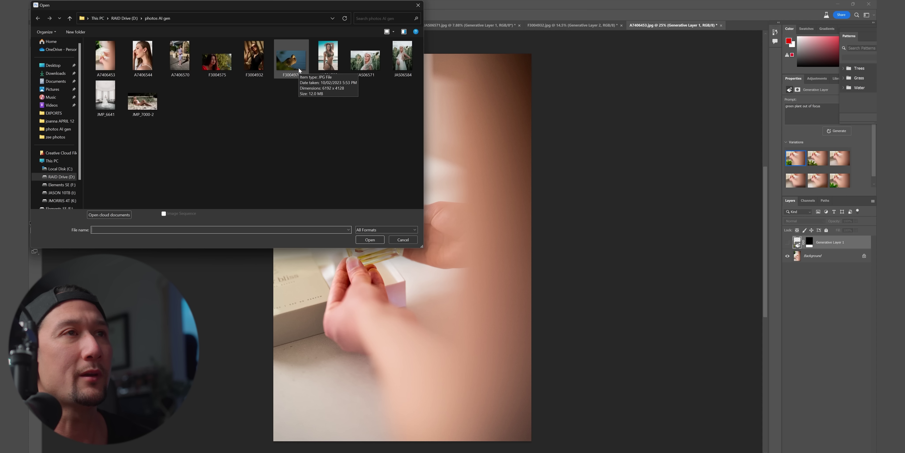
{"action": "double_click", "coordinate": [292, 59]}
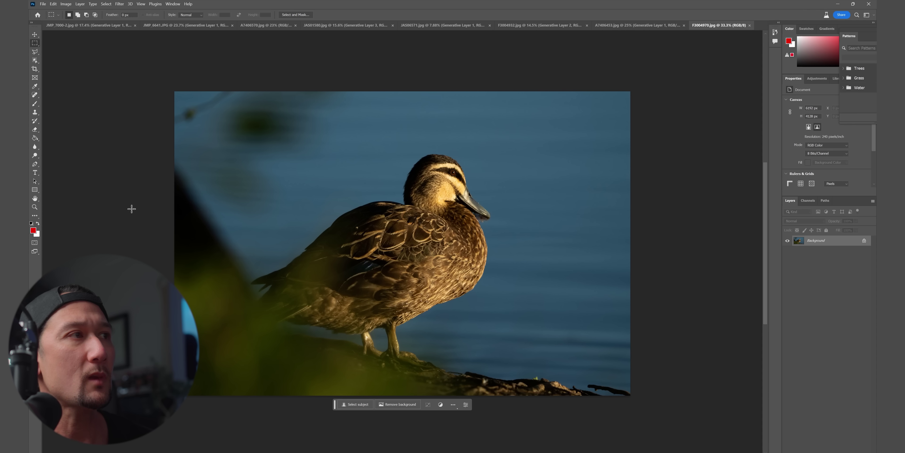
Step: Crop-extend the duck photo's canvas far to the left and right into a wide banner
{"action": "left_click", "coordinate": [35, 207]}
{"action": "left_click_drag", "start_coordinate": [373, 239], "coordinate": [352, 236]}
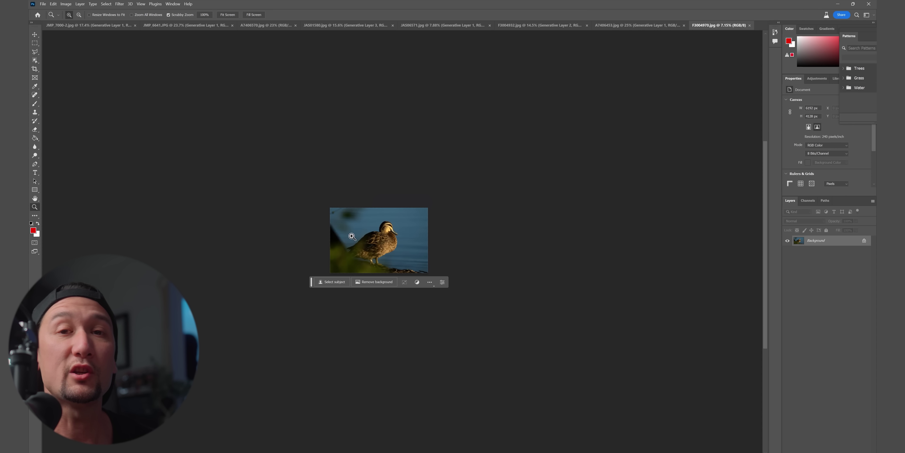
{"action": "left_click", "coordinate": [34, 69]}
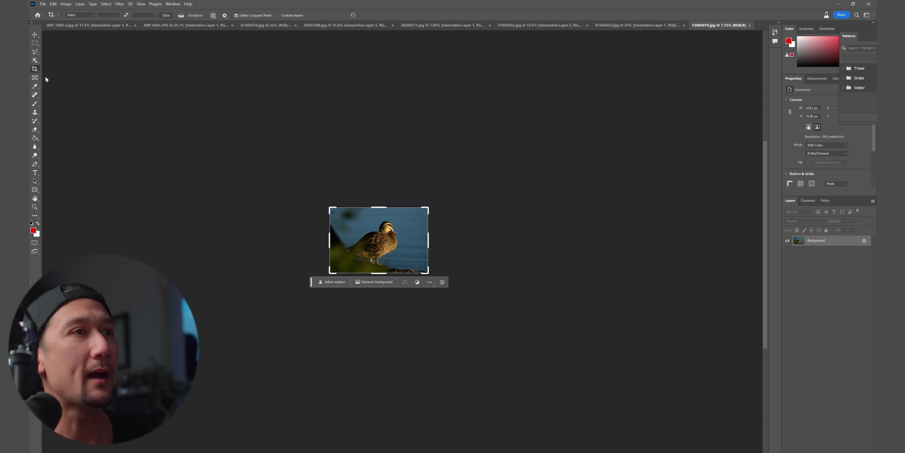
{"action": "left_click_drag", "start_coordinate": [332, 241], "coordinate": [236, 248]}
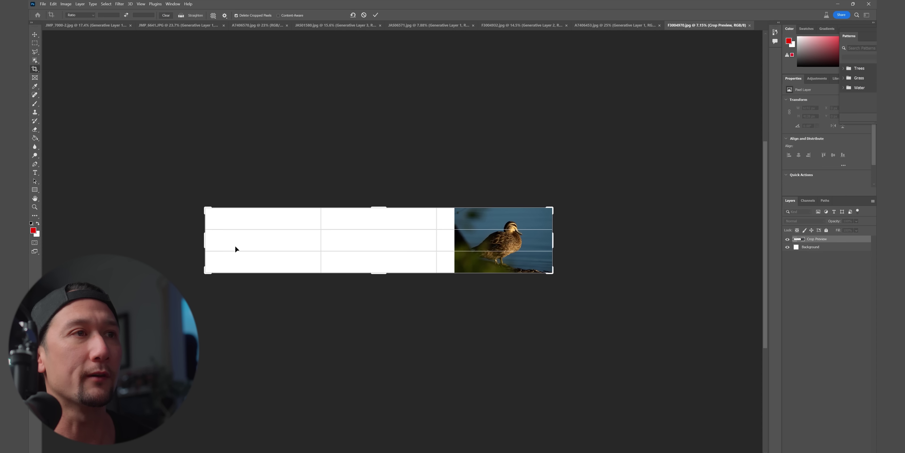
{"action": "left_click_drag", "start_coordinate": [554, 239], "coordinate": [685, 234]}
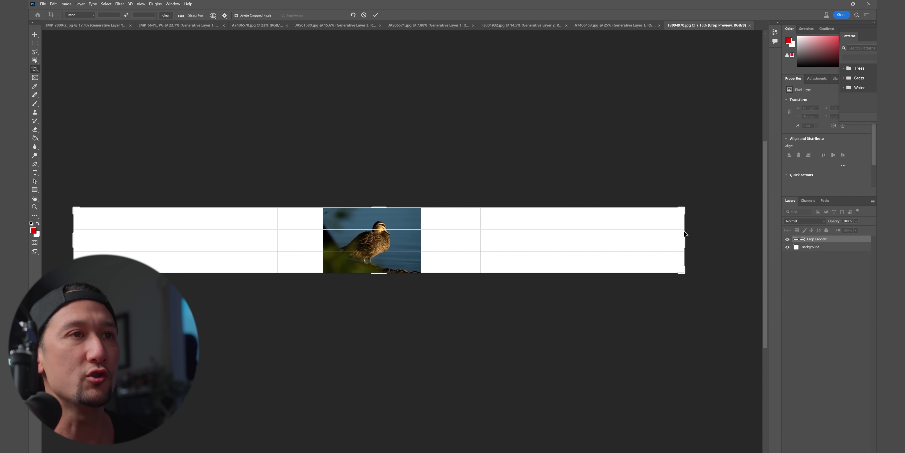
{"action": "key", "text": "Return"}
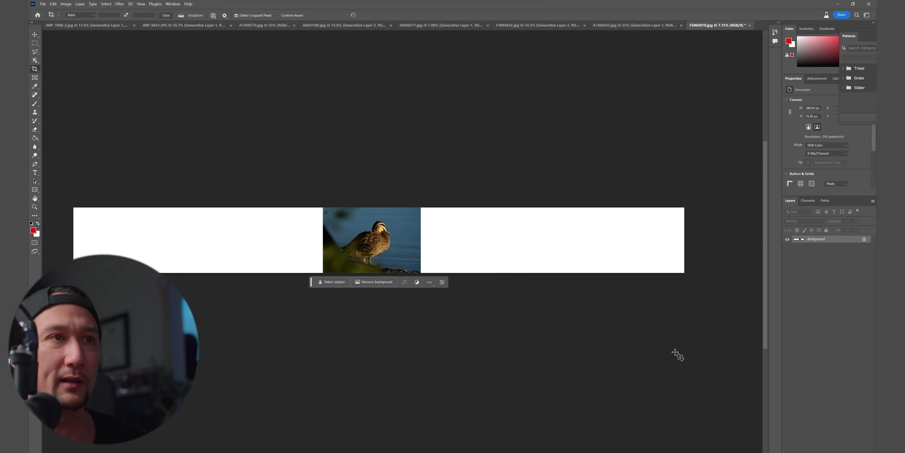
Step: Marquee-select both blank white areas on either side of the duck
{"action": "left_click", "coordinate": [36, 42]}
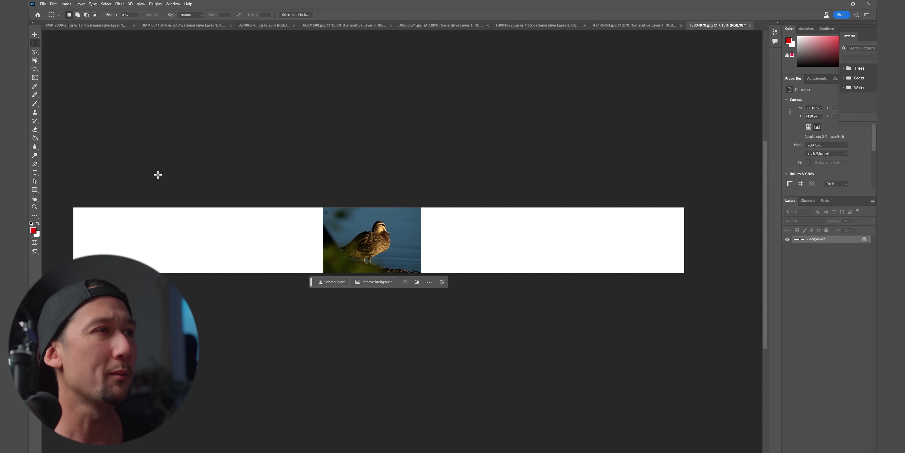
{"action": "left_click_drag", "start_coordinate": [67, 194], "coordinate": [330, 324]}
{"action": "left_click_drag", "start_coordinate": [706, 192], "coordinate": [411, 348]}
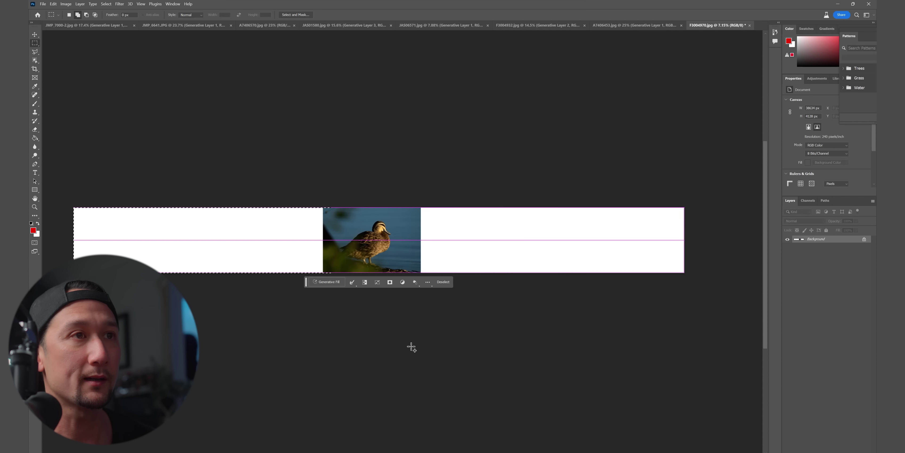
{"action": "left_click", "coordinate": [366, 287]}
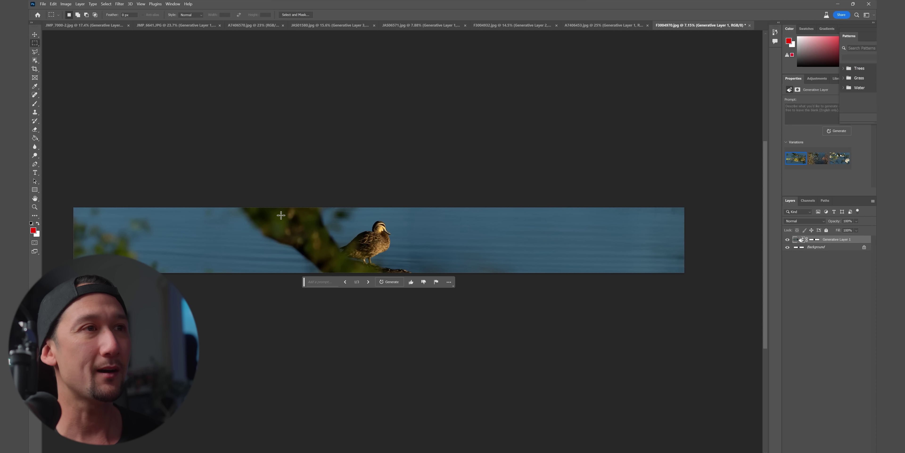
{"action": "left_click", "coordinate": [368, 282]}
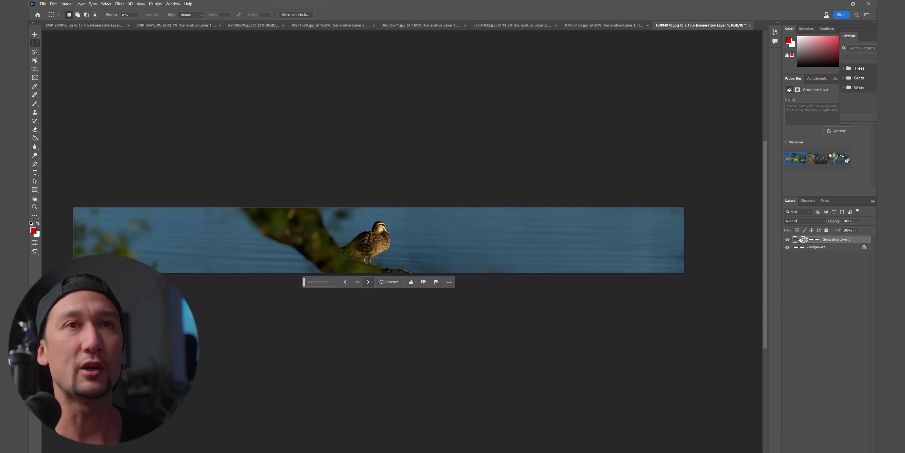
Step: Switch the duck banner to the second generated variation
{"action": "left_click", "coordinate": [819, 160]}
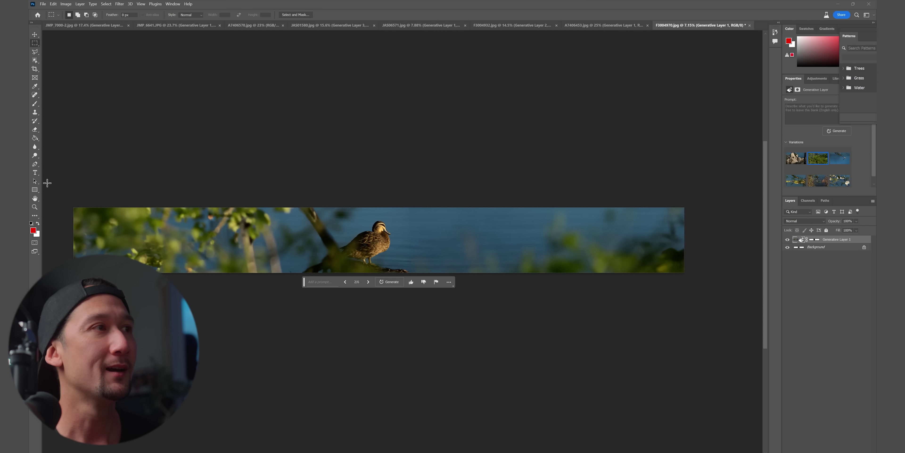
Step: Zoom in to inspect the generated branch and the water's grain around the duck
{"action": "left_click", "coordinate": [35, 206]}
{"action": "left_click_drag", "start_coordinate": [301, 238], "coordinate": [301, 237]}
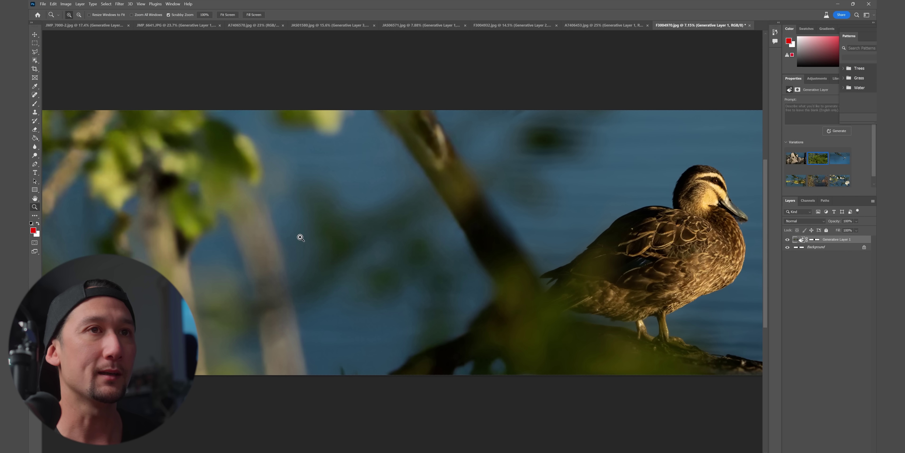
{"action": "left_click_drag", "start_coordinate": [507, 208], "coordinate": [491, 222]}
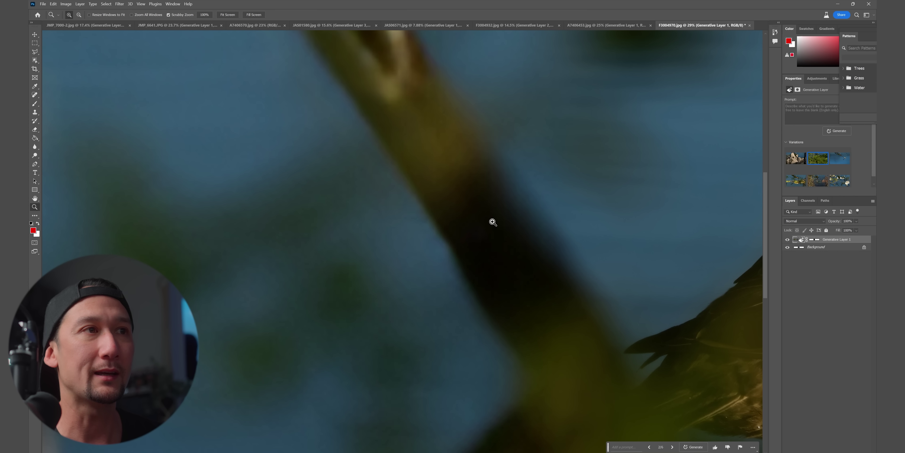
{"action": "left_click_drag", "start_coordinate": [371, 257], "coordinate": [401, 229]}
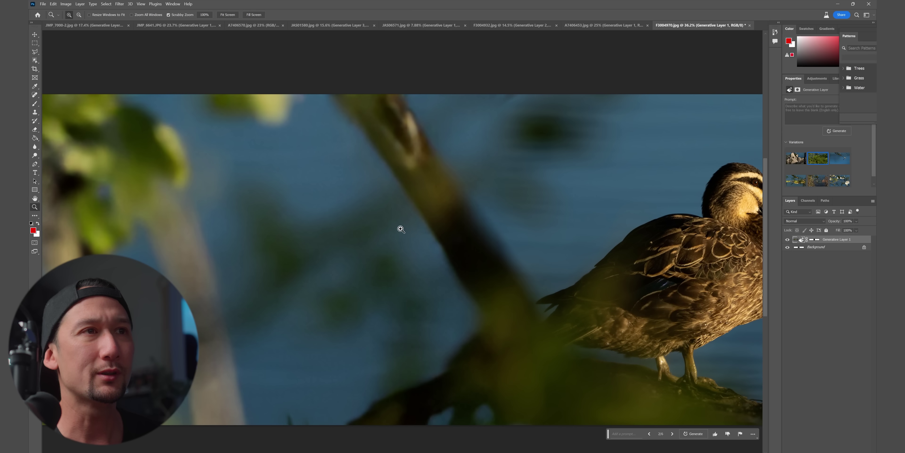
{"action": "left_click_drag", "start_coordinate": [520, 235], "coordinate": [565, 227]}
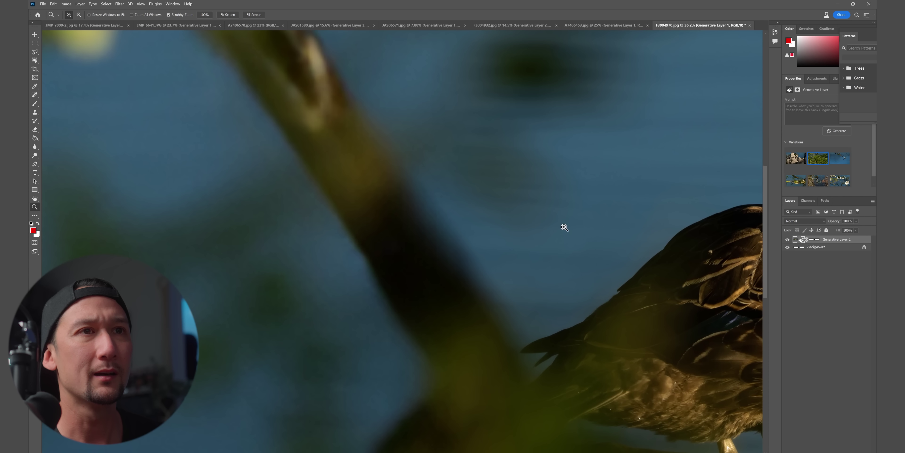
{"action": "mouse_move", "coordinate": [510, 227]}
{"action": "left_mouse_down"}
{"action": "mouse_move", "coordinate": [509, 236]}
{"action": "mouse_move", "coordinate": [523, 235]}
{"action": "left_mouse_up"}
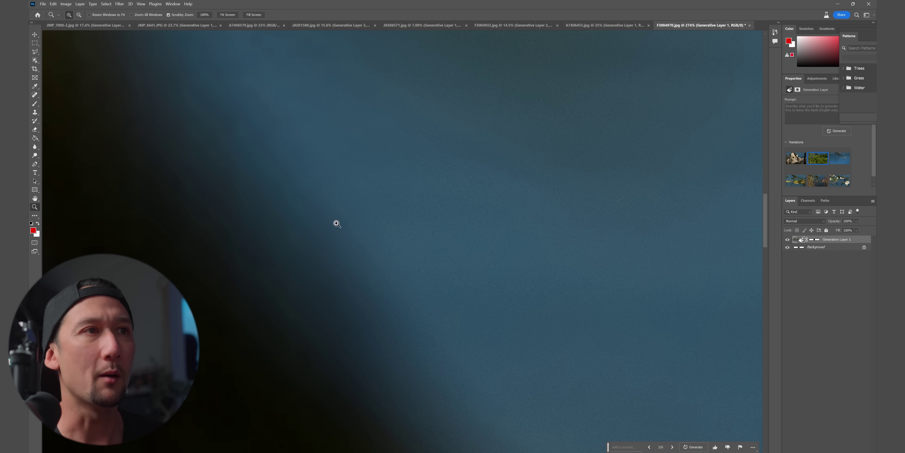
Step: Apply Add Noise to the duck banner's generative layer and review the full banner
{"action": "left_click", "coordinate": [119, 5]}
{"action": "mouse_move", "coordinate": [148, 101]}
{"action": "left_click", "coordinate": [215, 102]}
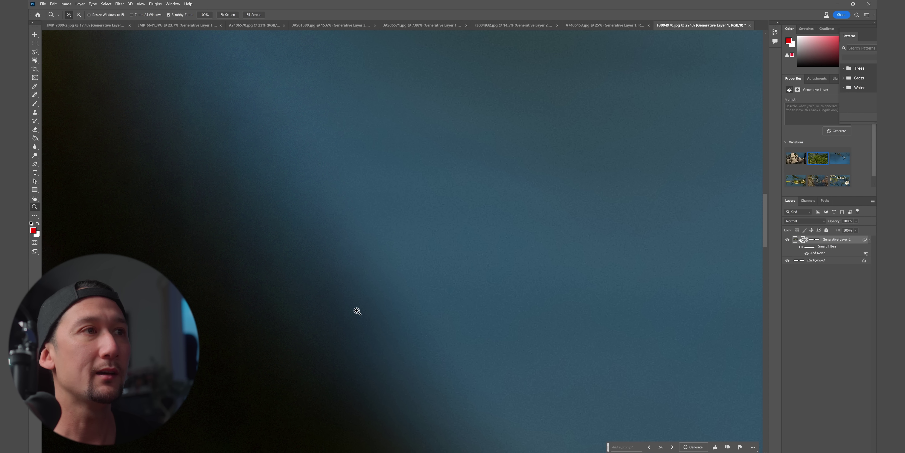
{"action": "left_click_drag", "start_coordinate": [357, 311], "coordinate": [281, 317]}
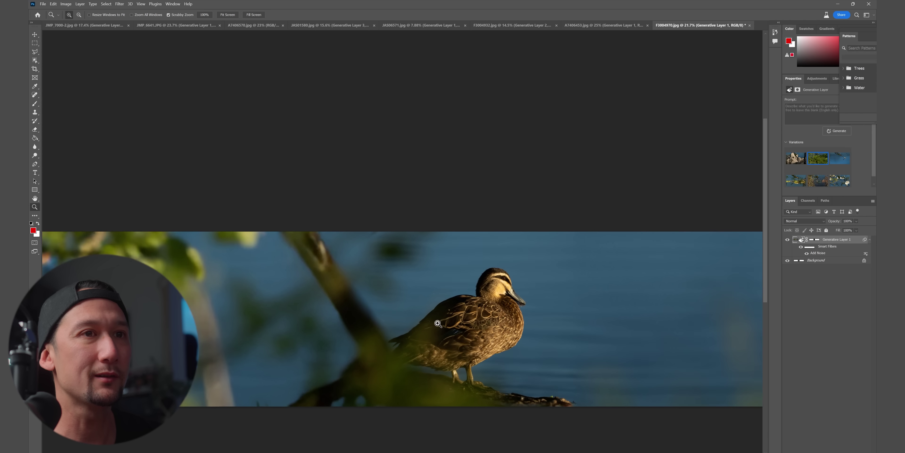
{"action": "left_click_drag", "start_coordinate": [438, 323], "coordinate": [508, 234]}
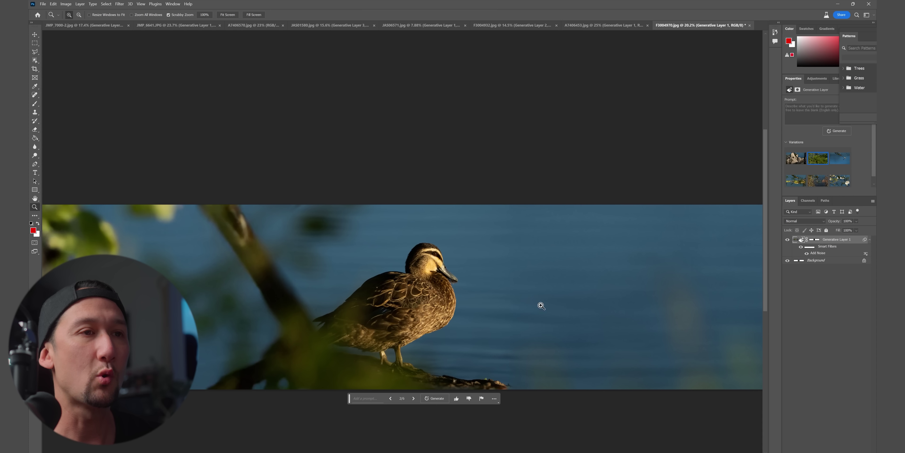
{"action": "left_click_drag", "start_coordinate": [541, 305], "coordinate": [546, 307]}
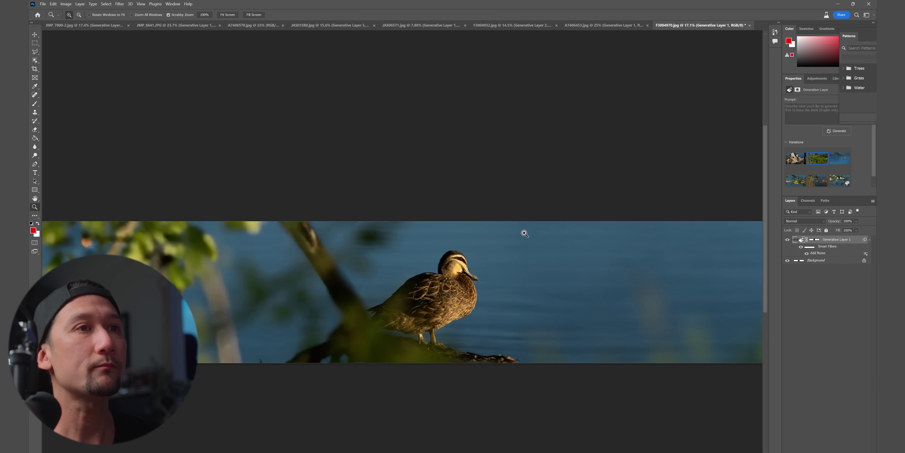
{"action": "left_click_drag", "start_coordinate": [524, 231], "coordinate": [518, 236]}
{"action": "left_click_drag", "start_coordinate": [575, 248], "coordinate": [379, 228]}
Step: Open Adobe Bridge from the File menu and close it again
{"action": "left_click", "coordinate": [42, 3]}
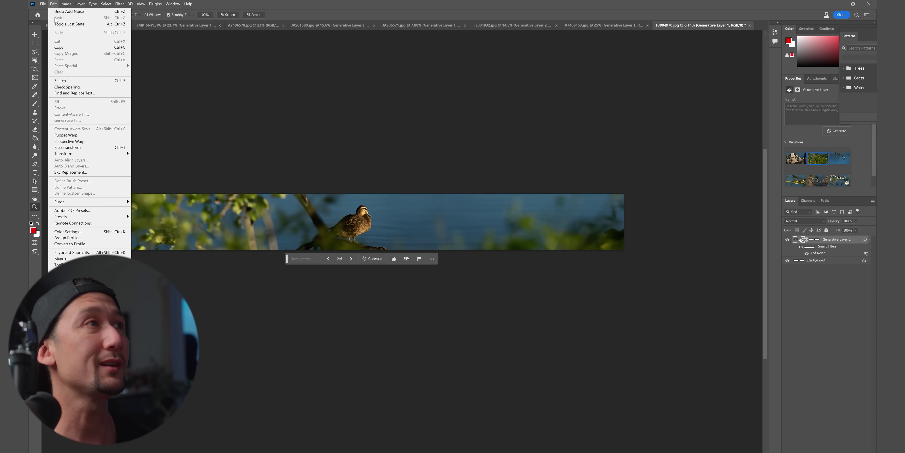
{"action": "left_click", "coordinate": [57, 24]}
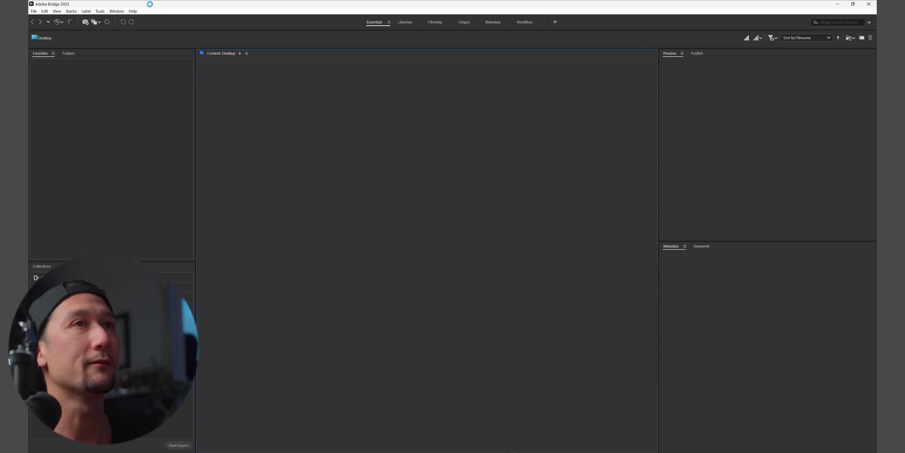
{"action": "left_click", "coordinate": [870, 4]}
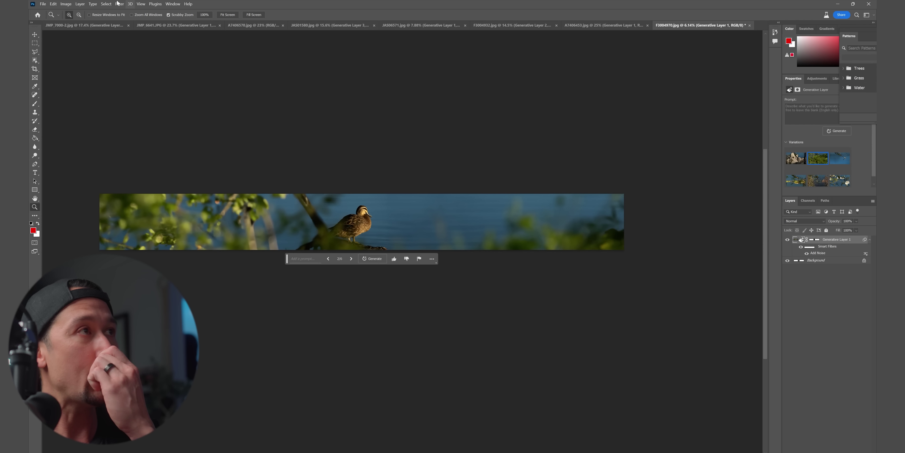
Step: Open F3004575.jpg from the photos AI gen folder
{"action": "left_click", "coordinate": [43, 4]}
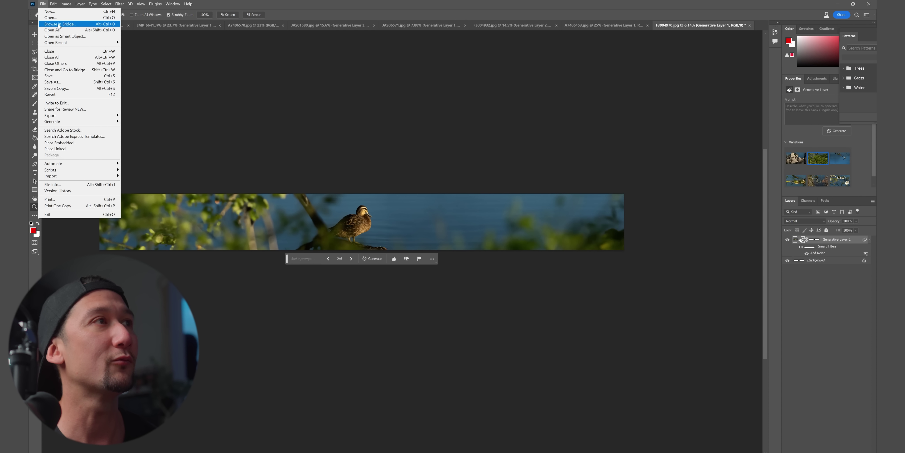
{"action": "left_click", "coordinate": [57, 18]}
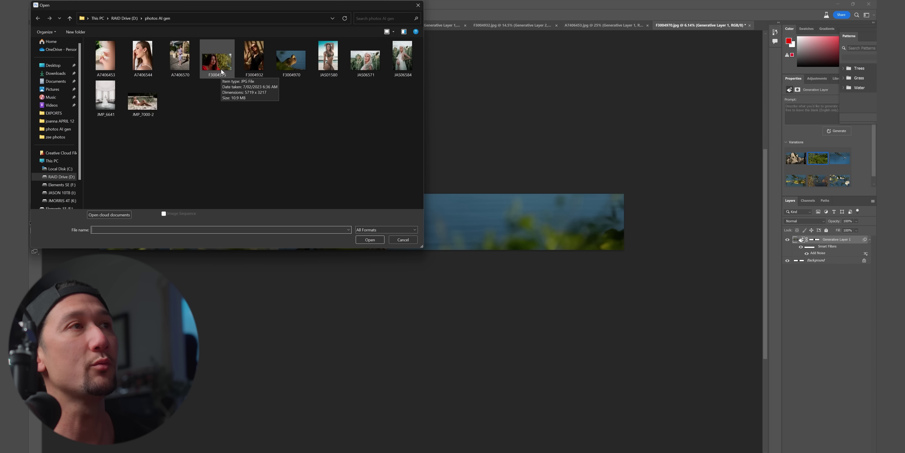
{"action": "double_click", "coordinate": [221, 61]}
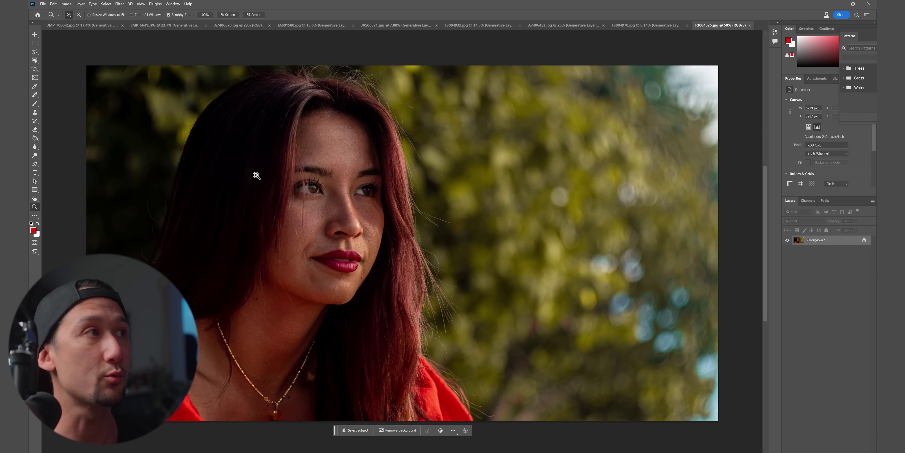
Step: Extend the portrait's canvas to the left with Crop and select the new white strip
{"action": "left_click_drag", "start_coordinate": [245, 202], "coordinate": [151, 220]}
{"action": "left_click", "coordinate": [35, 68]}
{"action": "key", "text": "Return"}
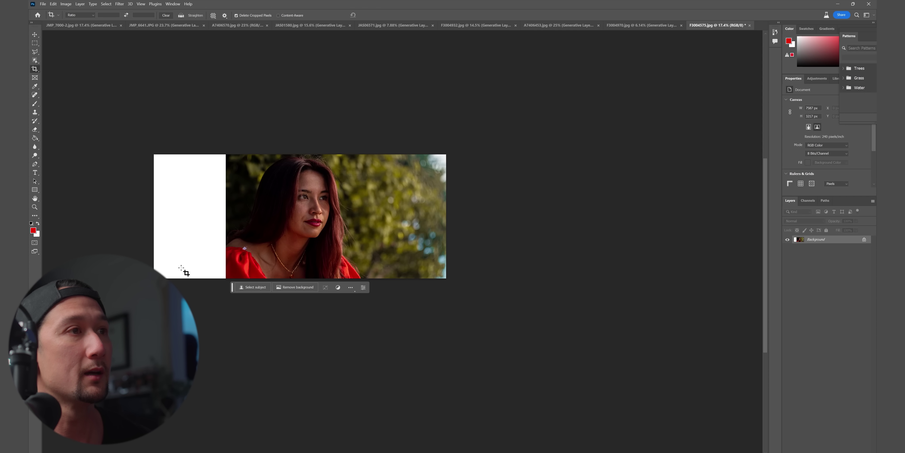
{"action": "key", "text": "m"}
{"action": "left_click_drag", "start_coordinate": [136, 153], "coordinate": [231, 302]}
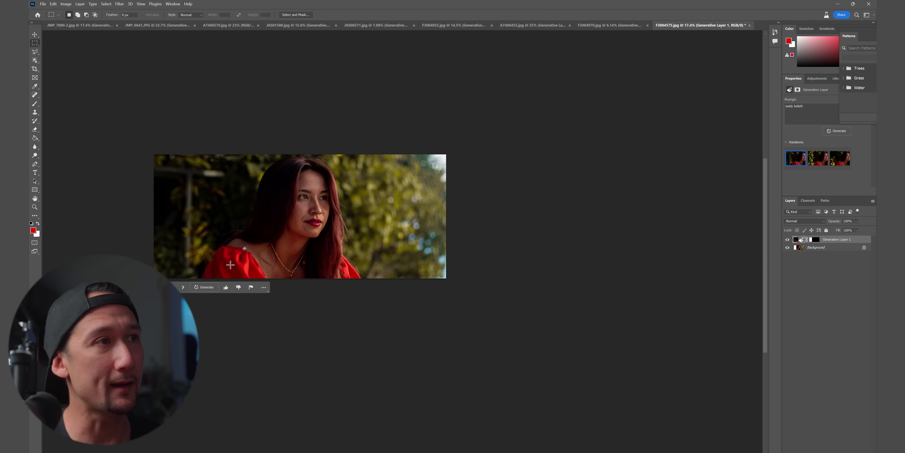
Step: Compare the three left-background variations and keep variation 2/3 with leafy foliage
{"action": "left_click", "coordinate": [35, 207]}
{"action": "mouse_move", "coordinate": [220, 263]}
{"action": "left_mouse_down"}
{"action": "mouse_move", "coordinate": [256, 259]}
{"action": "mouse_move", "coordinate": [230, 268]}
{"action": "left_mouse_up"}
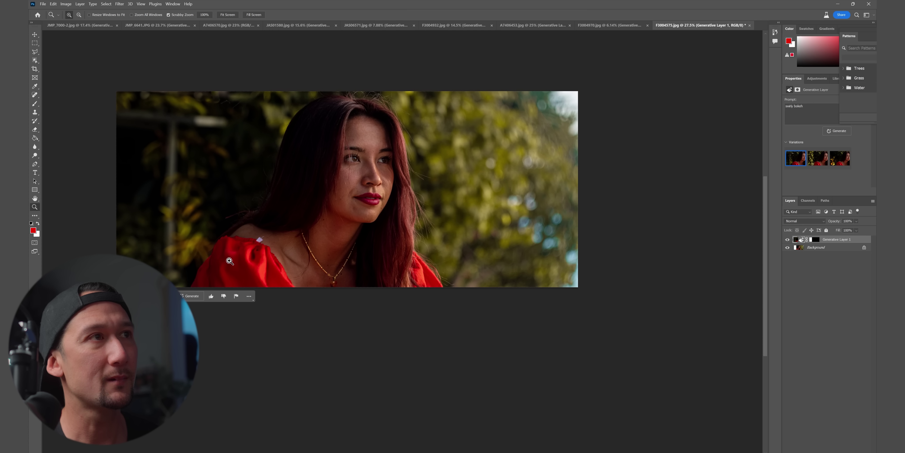
{"action": "left_click_drag", "start_coordinate": [317, 247], "coordinate": [297, 260]}
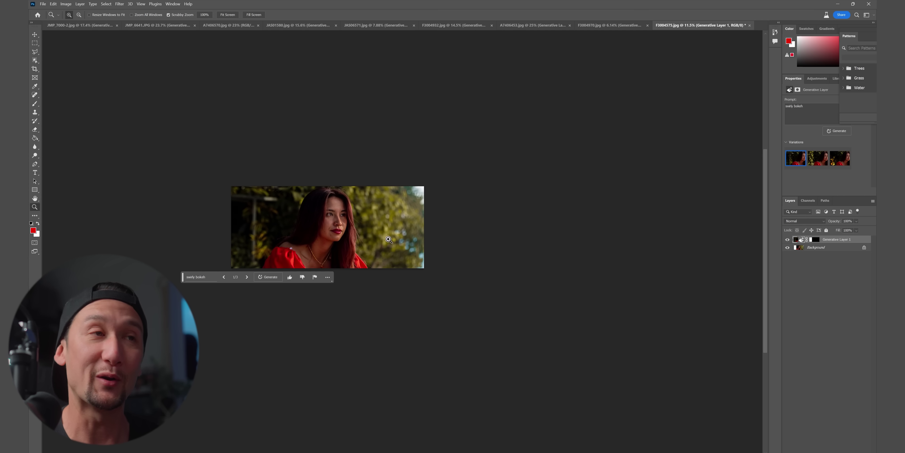
{"action": "left_click", "coordinate": [248, 277]}
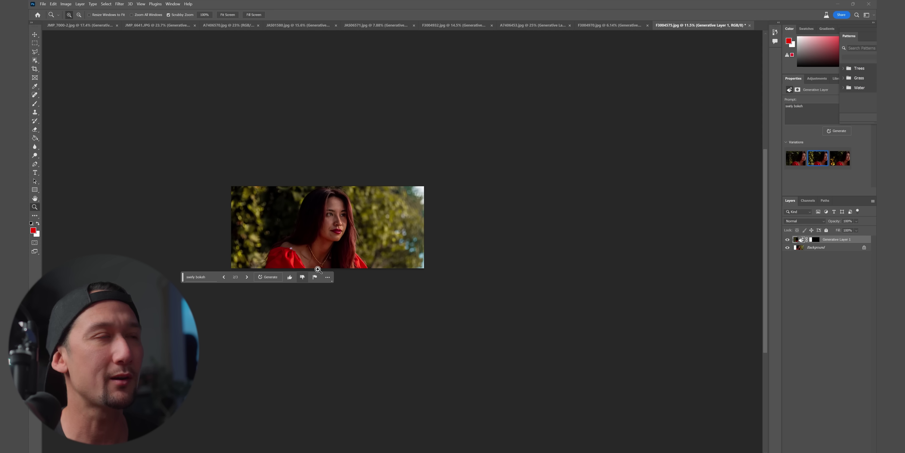
{"action": "left_click_drag", "start_coordinate": [269, 204], "coordinate": [287, 204]}
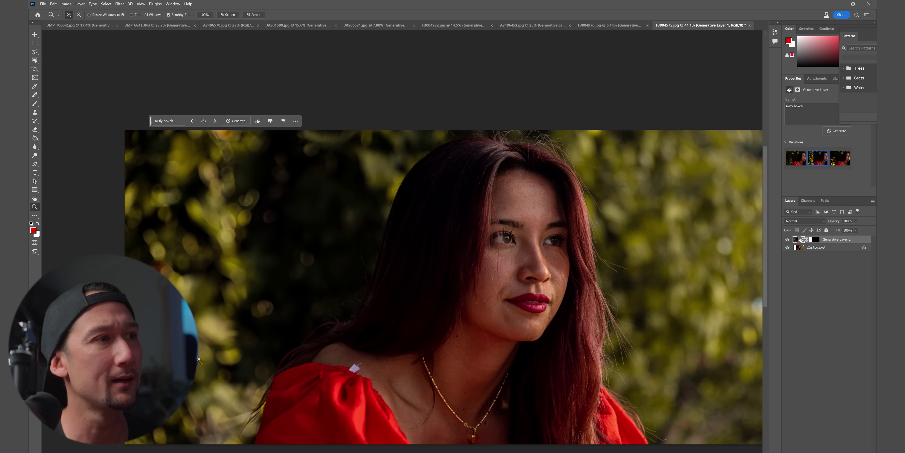
{"action": "left_click_drag", "start_coordinate": [240, 277], "coordinate": [264, 303]}
{"action": "left_click", "coordinate": [225, 346]}
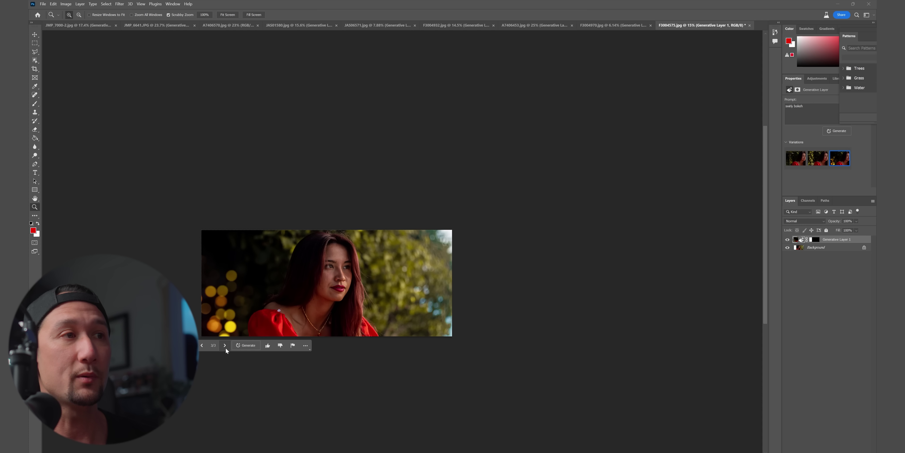
{"action": "left_click", "coordinate": [203, 345]}
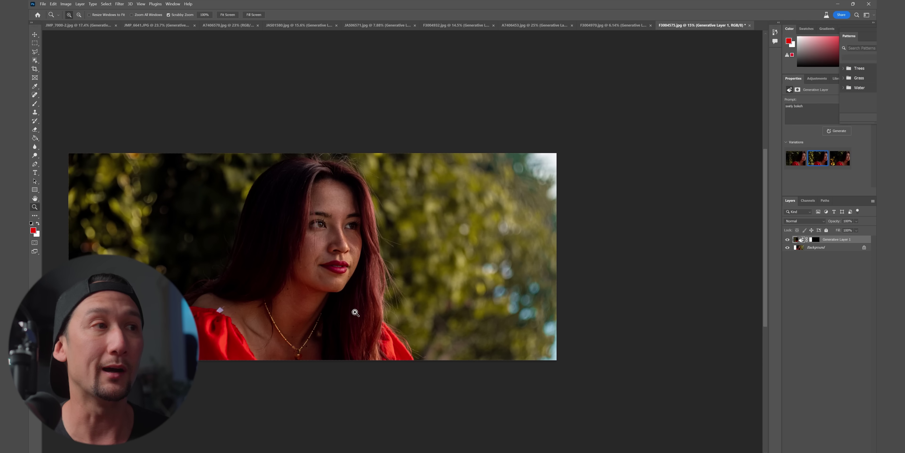
Step: Erase the white shoulder speck beside the red dress with a rectangular selection and Generative Fill, then check the result
{"action": "left_click", "coordinate": [173, 101]}
{"action": "left_click", "coordinate": [35, 43]}
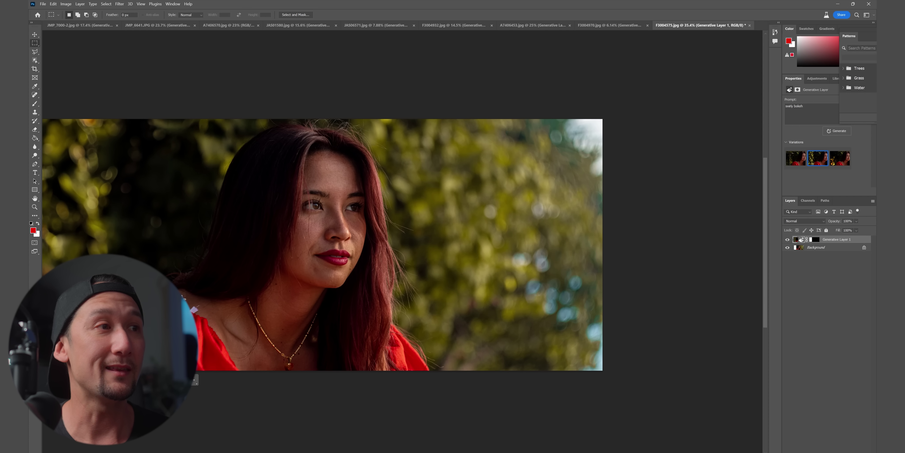
{"action": "left_click_drag", "start_coordinate": [183, 298], "coordinate": [201, 314]}
{"action": "left_click", "coordinate": [178, 323]}
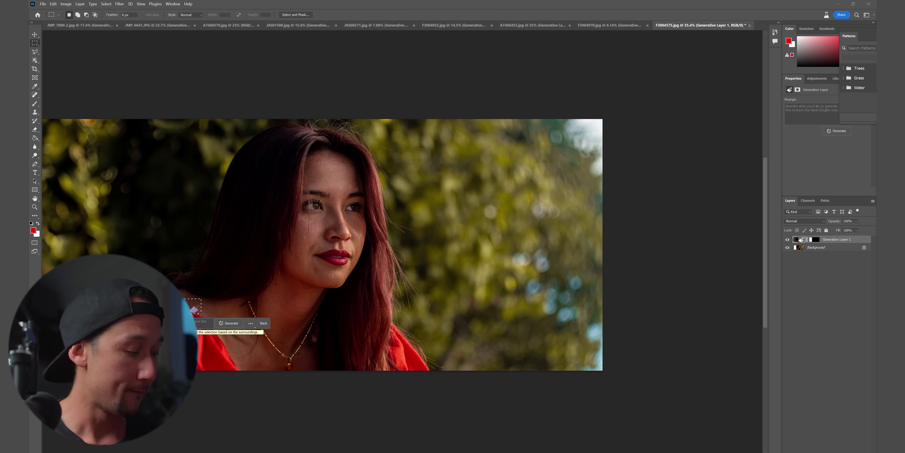
{"action": "left_click", "coordinate": [235, 329]}
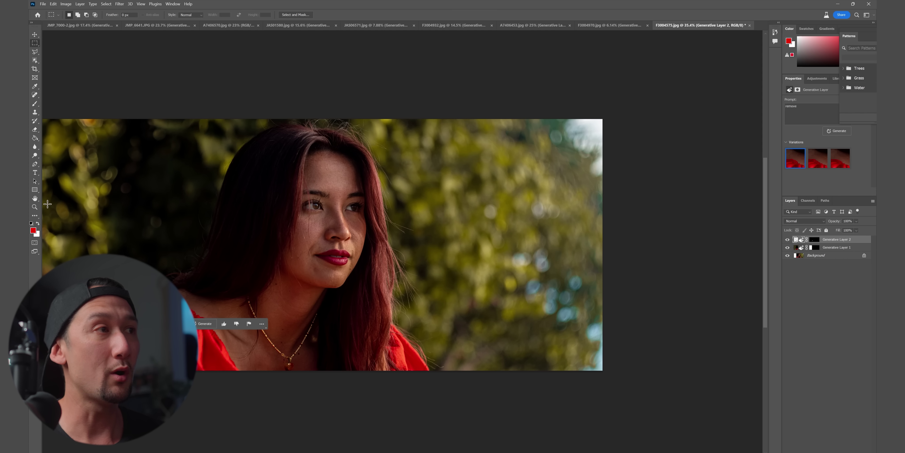
{"action": "key", "text": "z"}
{"action": "left_click", "coordinate": [192, 288]}
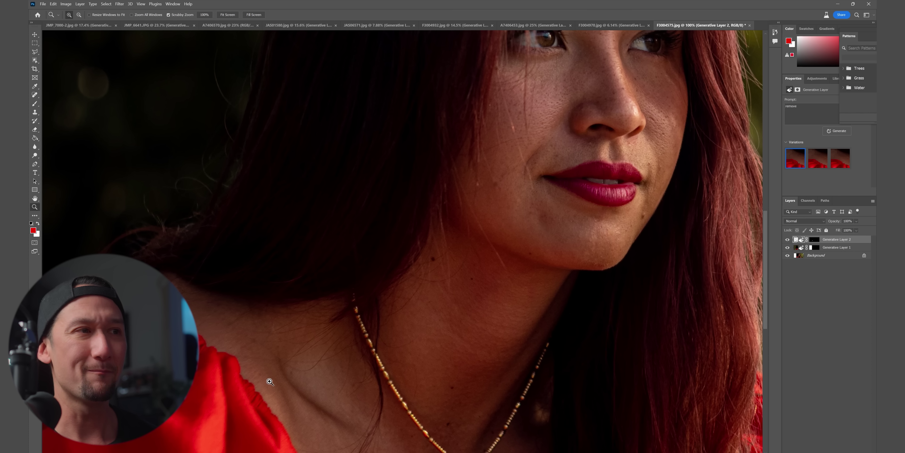
{"action": "left_click", "coordinate": [270, 381], "text": "alt"}
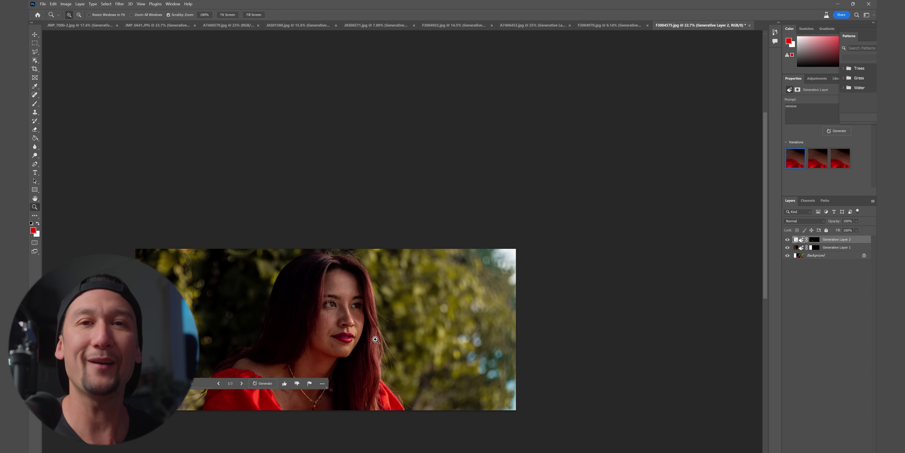